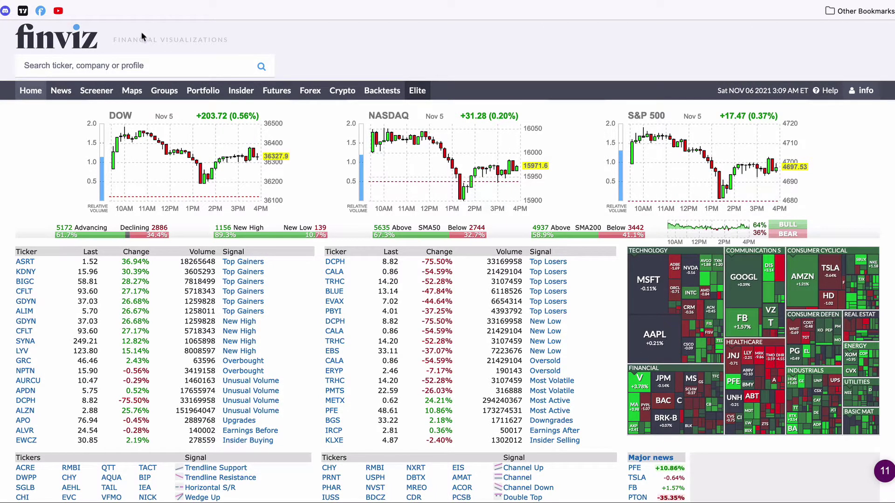
Open the Finviz stock screener, which lists all 8379 stocks with no filters
{"action": "left_click", "coordinate": [104, 93]}
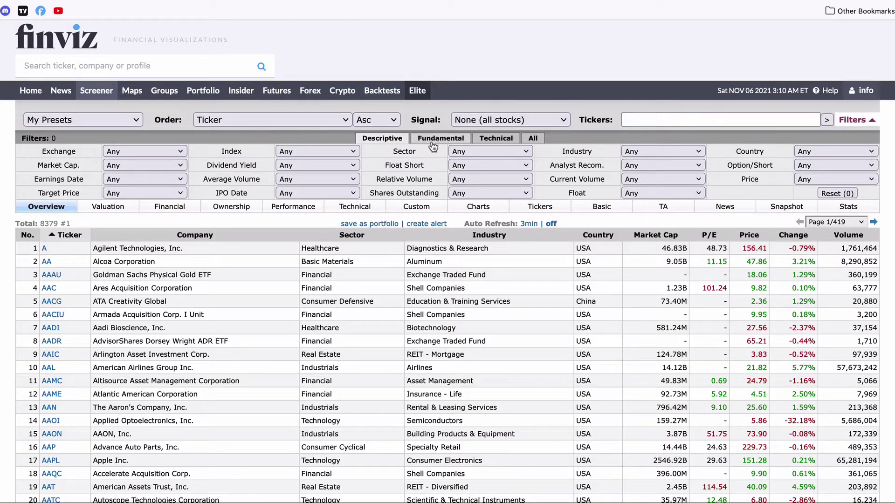
Show every filter category and set Option/Short to Optionable, leaving 5368 stocks
{"action": "left_click", "coordinate": [539, 140]}
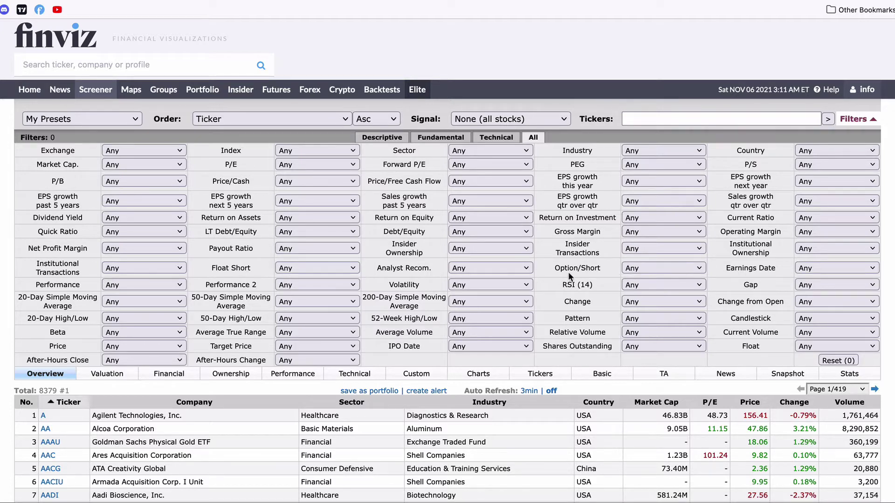
{"action": "left_click", "coordinate": [639, 271]}
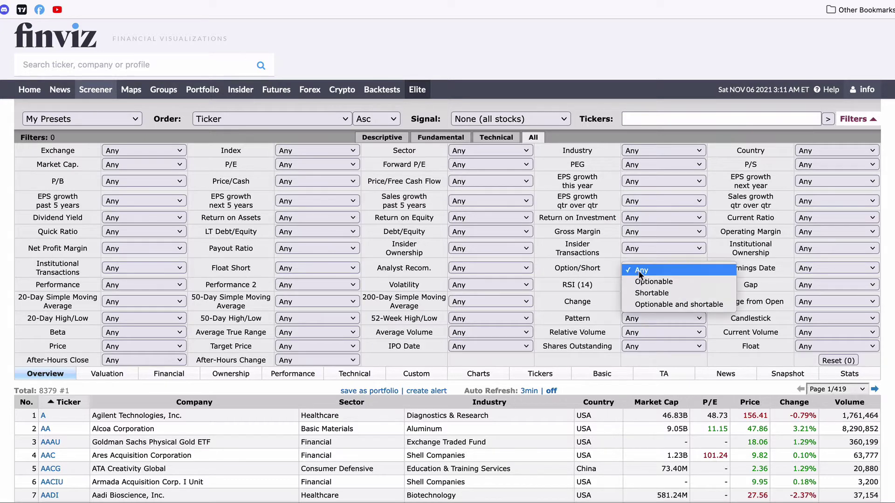
{"action": "left_click", "coordinate": [639, 281]}
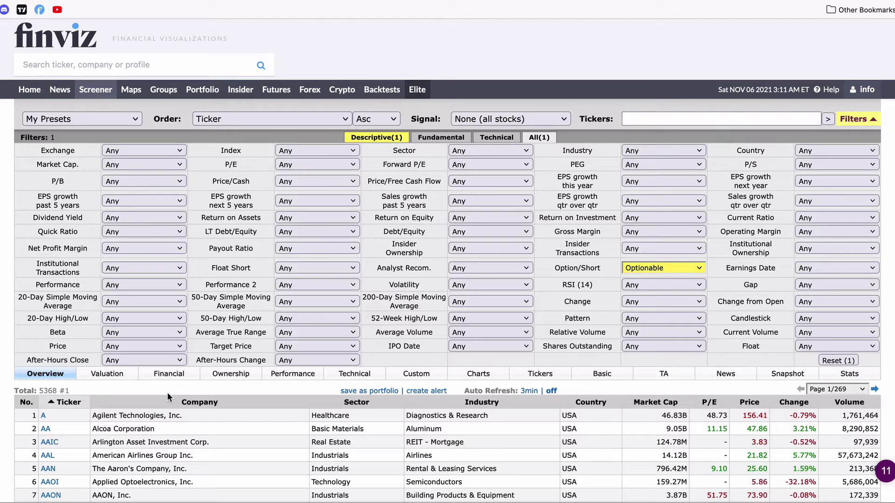
{"action": "scroll", "coordinate": [167, 392], "scroll_direction": "down", "scroll_amount": 3}
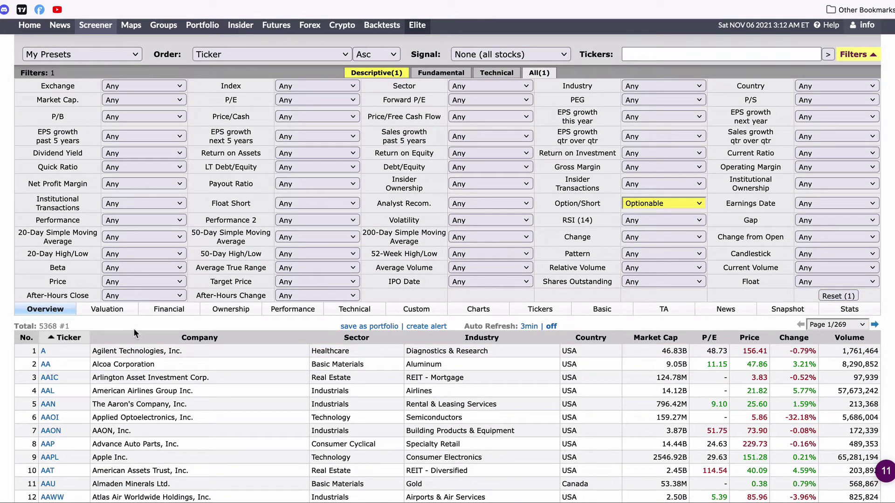
Set the Price filter to Over $20, narrowing results to 3411 stocks
{"action": "scroll", "coordinate": [134, 331], "scroll_direction": "up", "scroll_amount": 1}
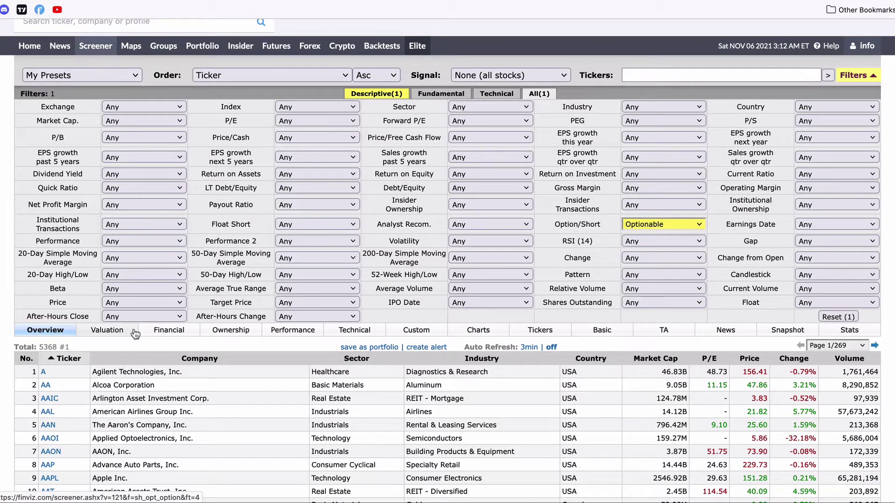
{"action": "left_click", "coordinate": [160, 308]}
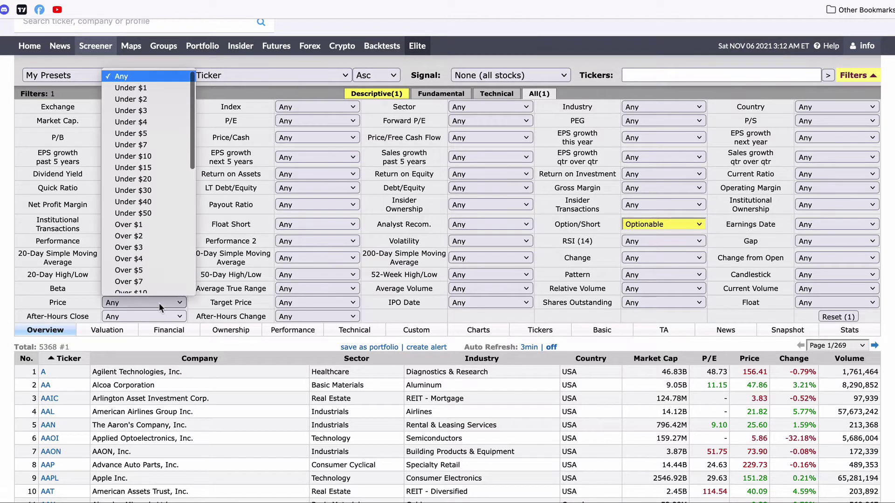
{"action": "scroll", "coordinate": [150, 240], "scroll_direction": "down", "scroll_amount": 1}
{"action": "scroll", "coordinate": [150, 240], "scroll_direction": "down", "scroll_amount": 2}
{"action": "left_click", "coordinate": [139, 253]}
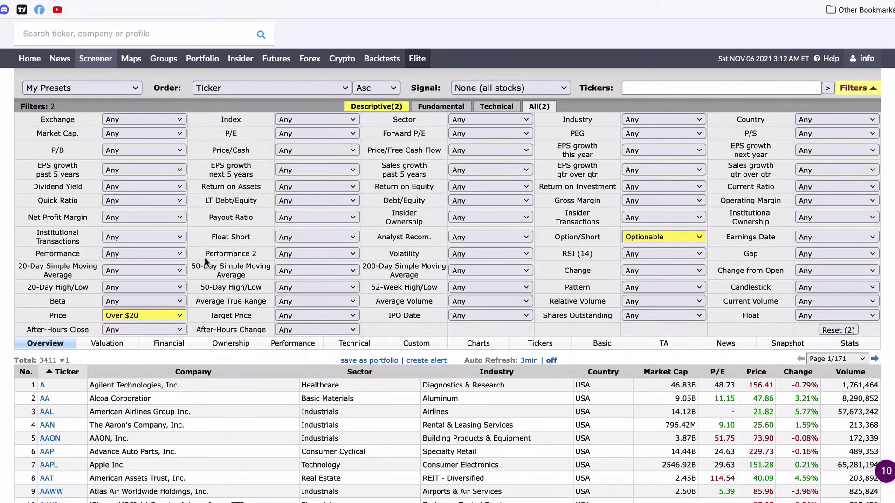
{"action": "scroll", "coordinate": [205, 261], "scroll_direction": "down", "scroll_amount": 1}
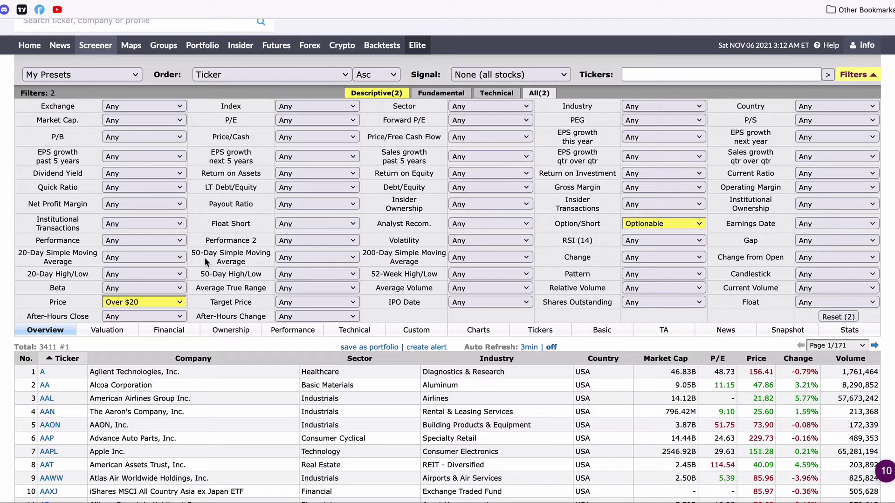
{"action": "scroll", "coordinate": [205, 258], "scroll_direction": "up", "scroll_amount": 2}
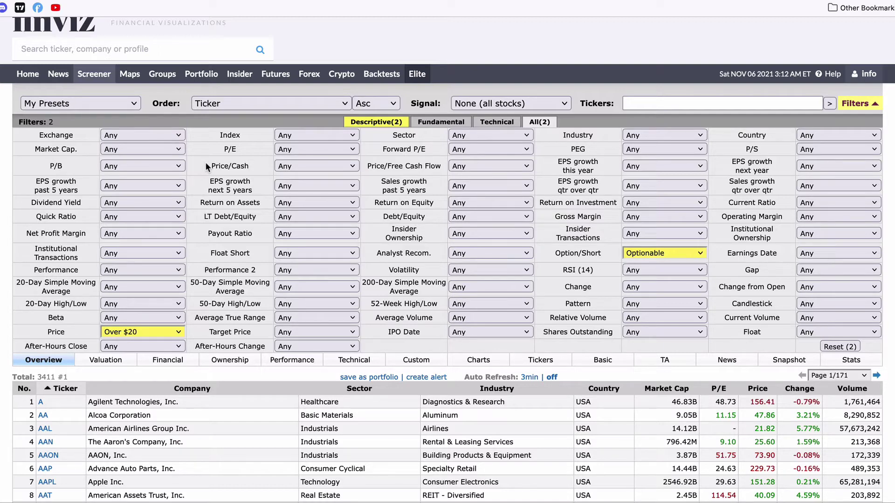
Limit Market Cap. to +Mid (over $2bln), leaving 1854 stocks
{"action": "left_click", "coordinate": [177, 149]}
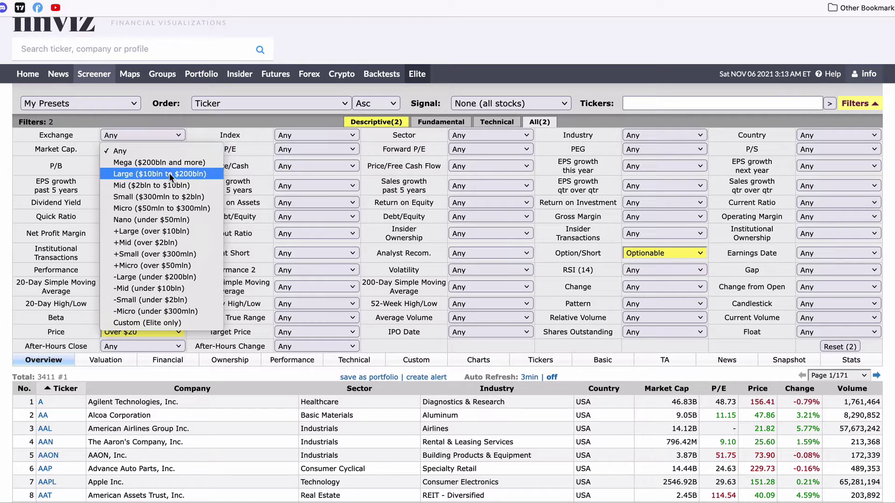
{"action": "left_click", "coordinate": [147, 242]}
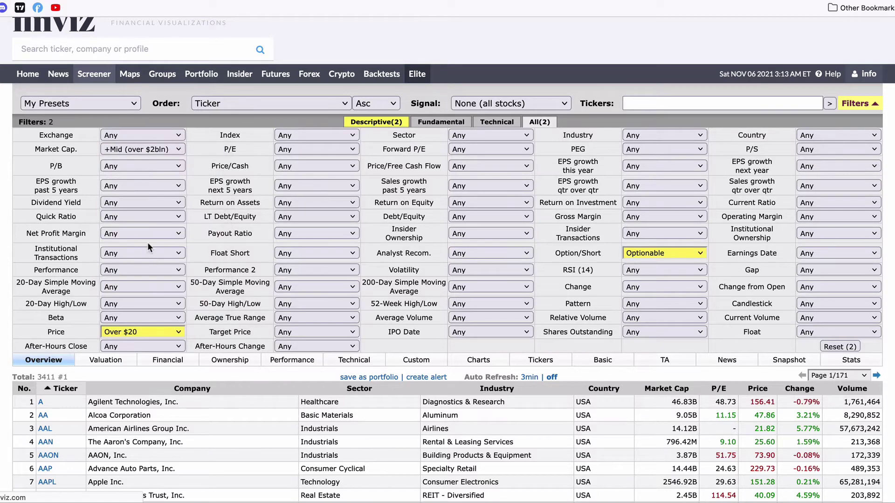
{"action": "scroll", "coordinate": [149, 244], "scroll_direction": "down", "scroll_amount": 2}
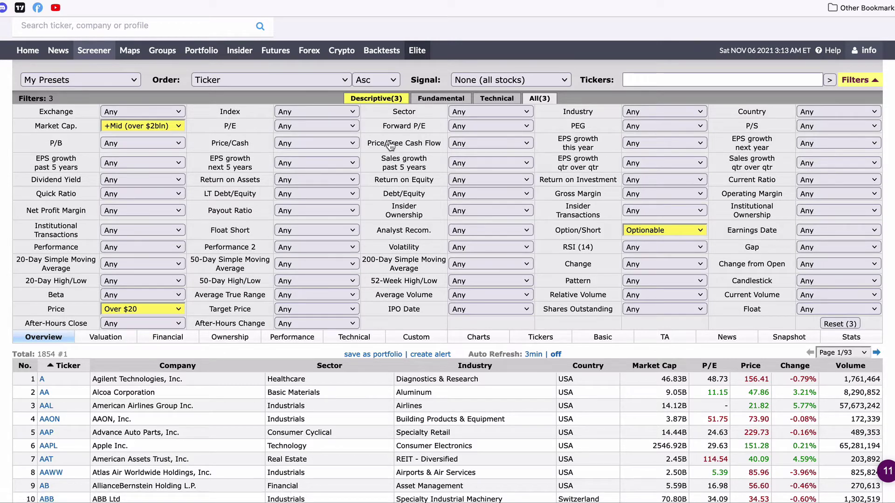
Set both the P/E and Forward P/E filters to Under 30, leaving 756 stocks
{"action": "mouse_move", "coordinate": [390, 146]}
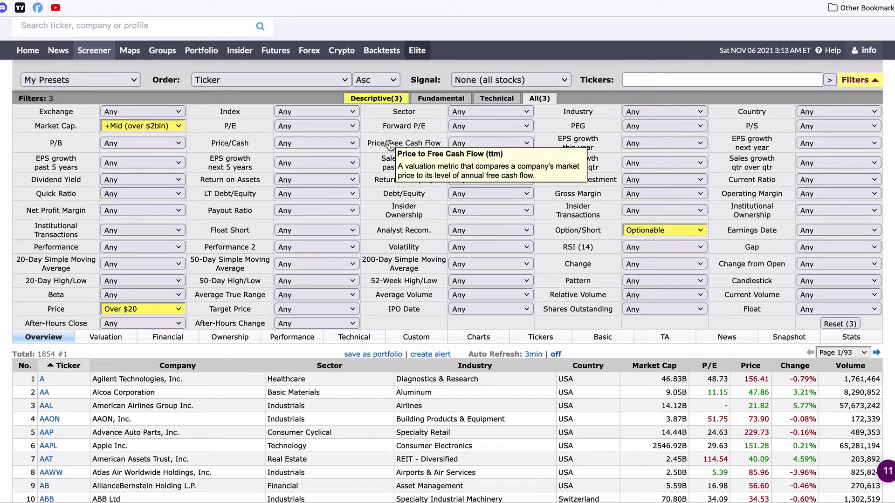
{"action": "left_click", "coordinate": [354, 131]}
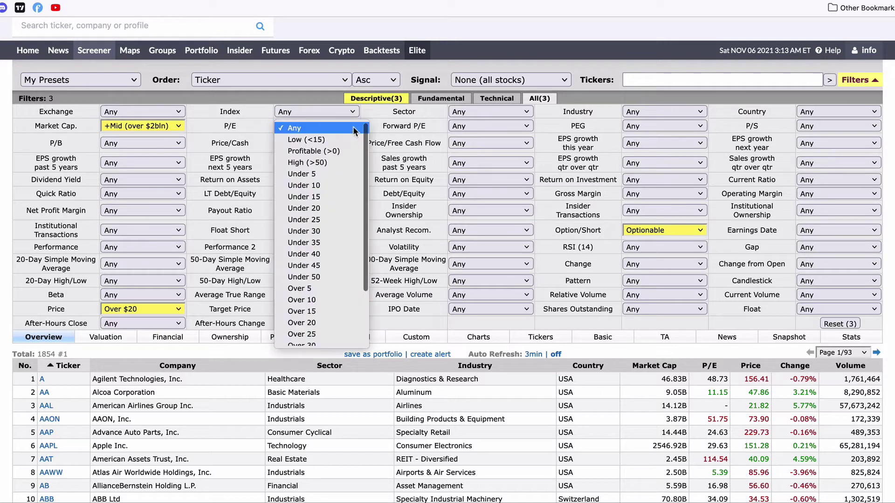
{"action": "left_click", "coordinate": [311, 230]}
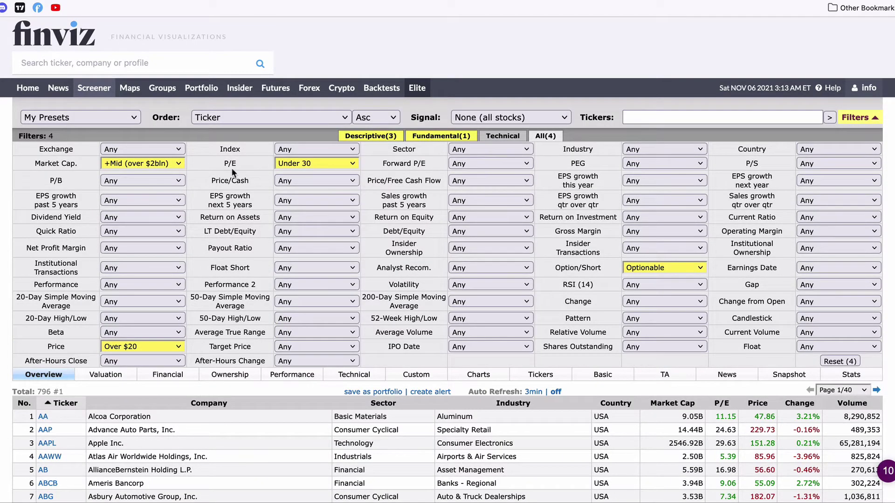
{"action": "mouse_move", "coordinate": [233, 167]}
{"action": "mouse_move", "coordinate": [422, 168]}
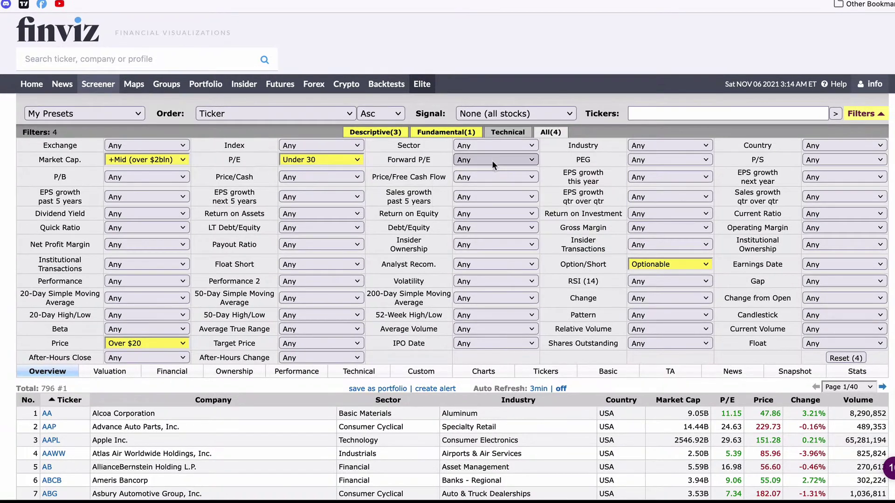
{"action": "left_click", "coordinate": [493, 158]}
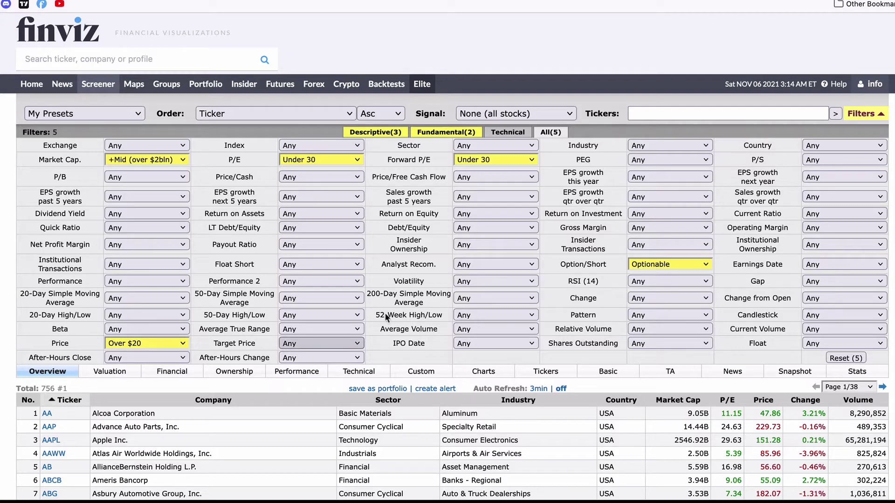
Require a Dividend Yield of Over 2%, cutting results to 292 stocks
{"action": "scroll", "coordinate": [471, 329], "scroll_direction": "down", "scroll_amount": 2}
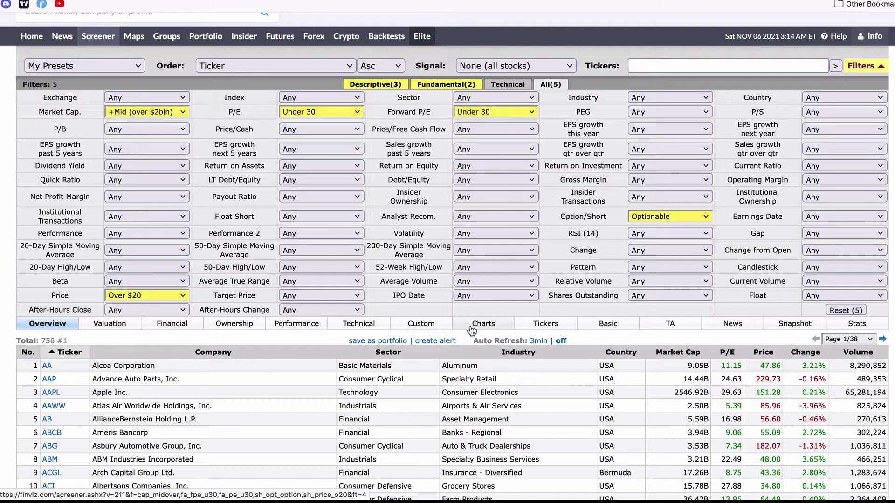
{"action": "scroll", "coordinate": [472, 330], "scroll_direction": "up", "scroll_amount": 1}
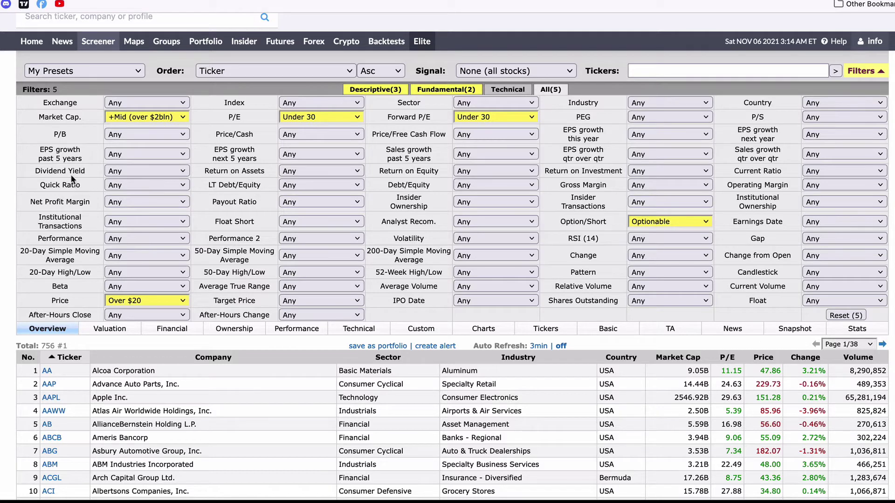
{"action": "left_click", "coordinate": [130, 170]}
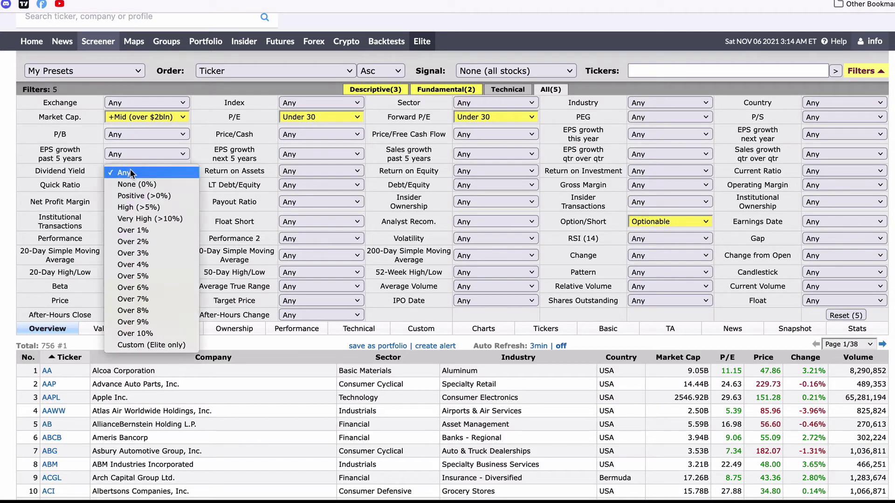
{"action": "left_click", "coordinate": [132, 241]}
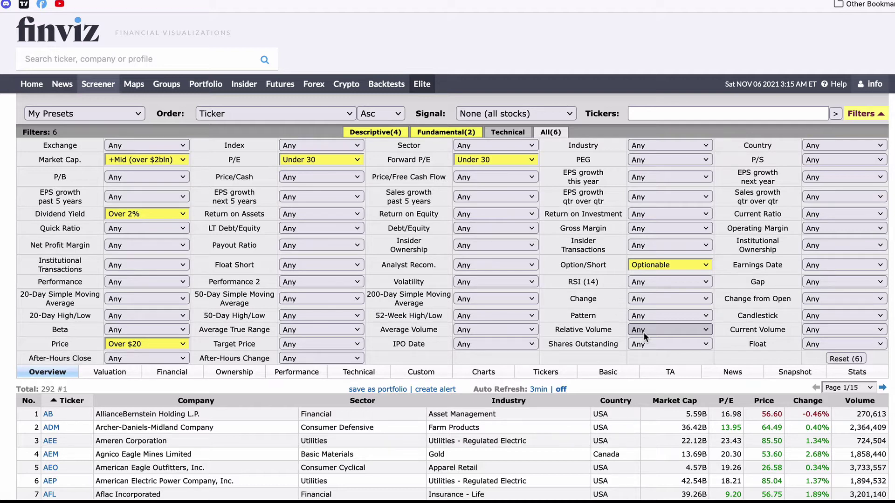
Set Average Volume to Over 500K, leaving 202 matching stocks
{"action": "left_click", "coordinate": [533, 330]}
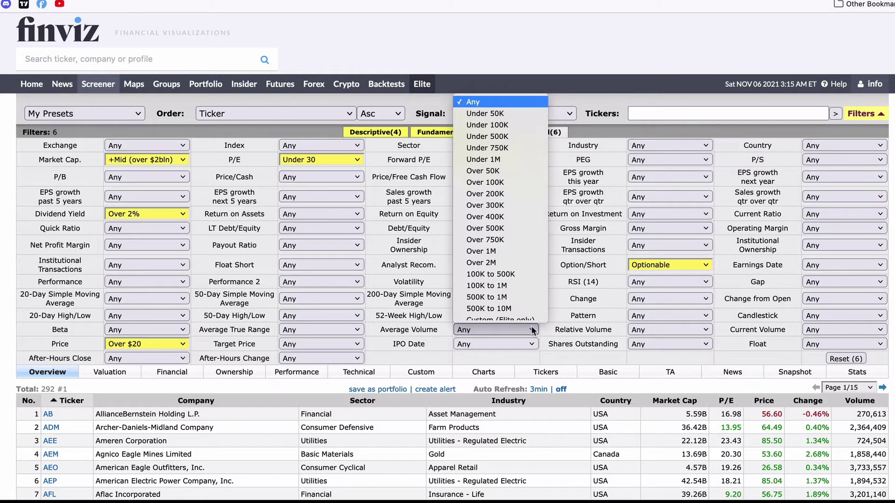
{"action": "left_click", "coordinate": [498, 223]}
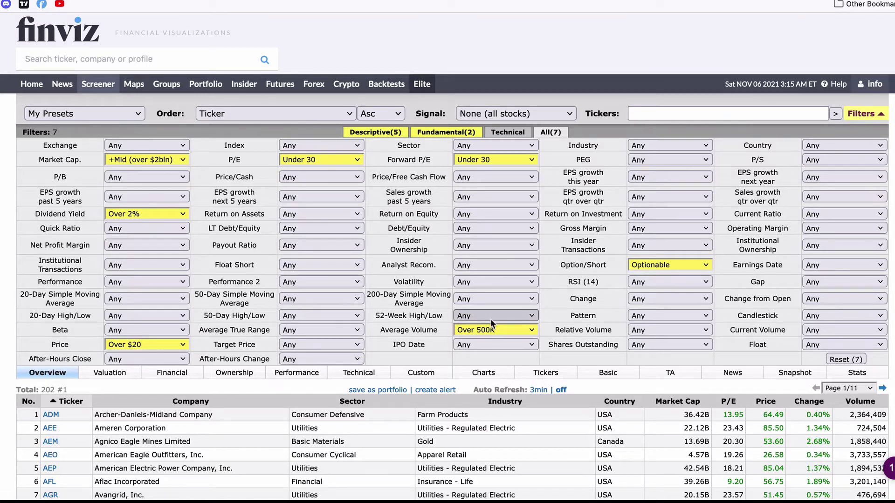
{"action": "left_click", "coordinate": [485, 343]}
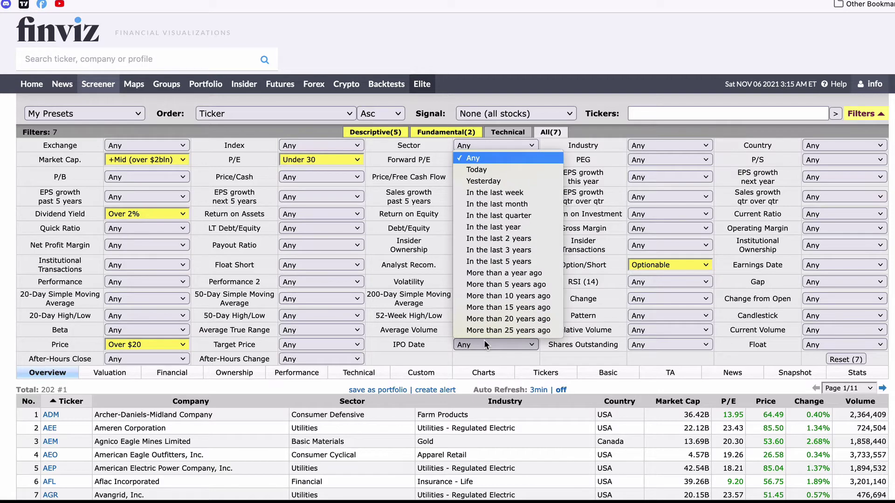
Choose More than 5 years ago for IPO Date, leaving 198 stocks
{"action": "left_click", "coordinate": [496, 284]}
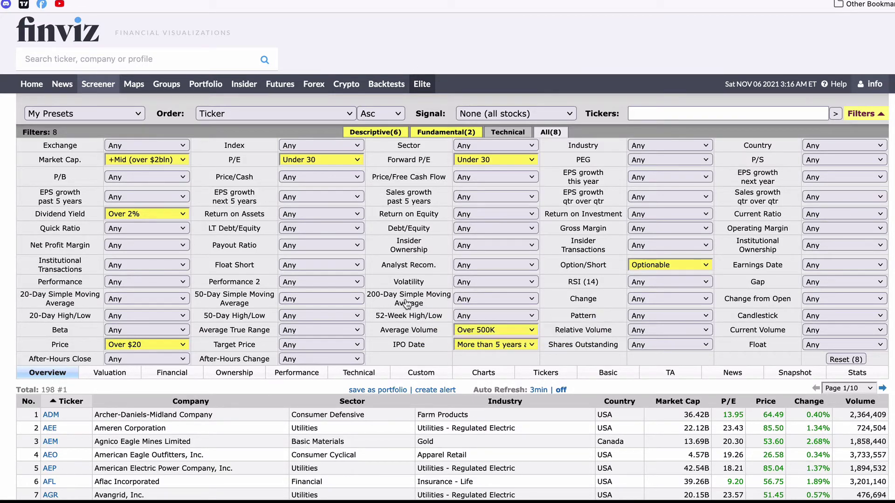
Set the 200-Day Simple Moving Average filter to Price above SMA200, leaving 128 stocks
{"action": "left_click", "coordinate": [479, 298]}
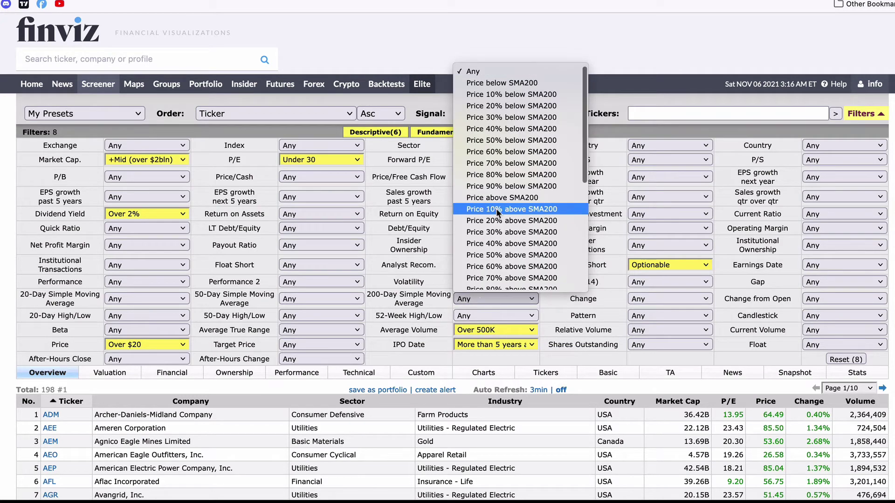
{"action": "scroll", "coordinate": [496, 209], "scroll_direction": "down", "scroll_amount": 1}
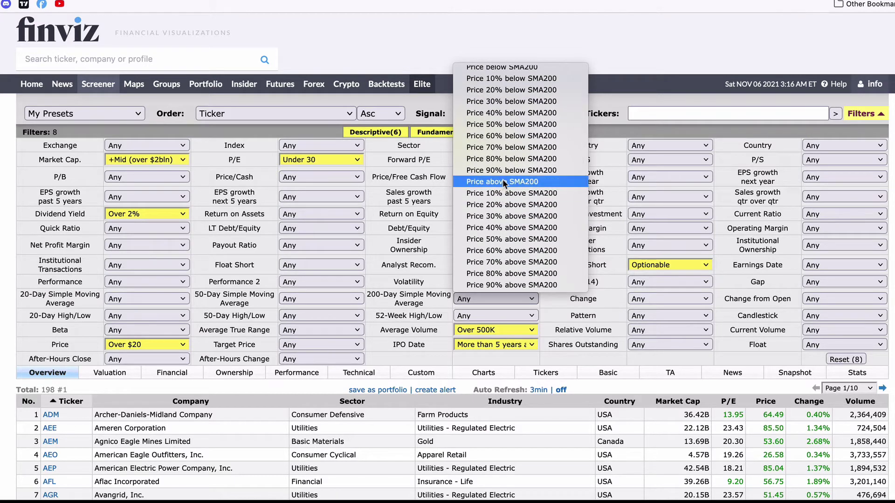
{"action": "left_click", "coordinate": [503, 182]}
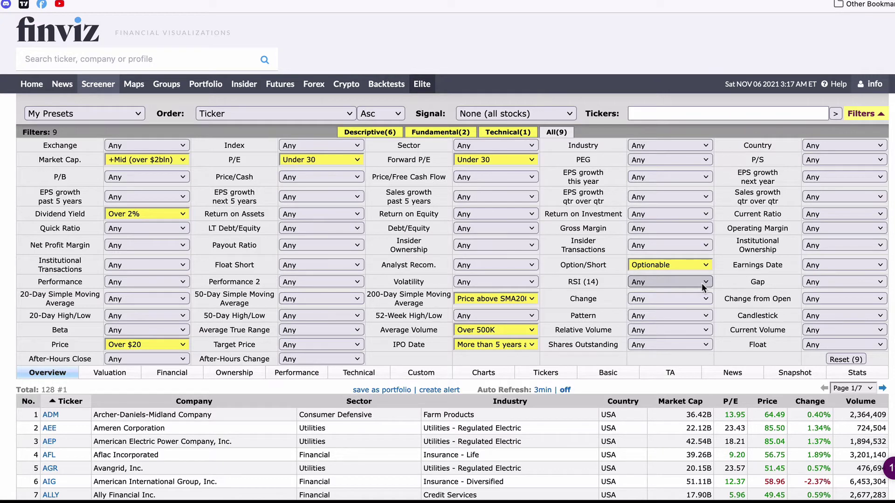
{"action": "left_click", "coordinate": [704, 284]}
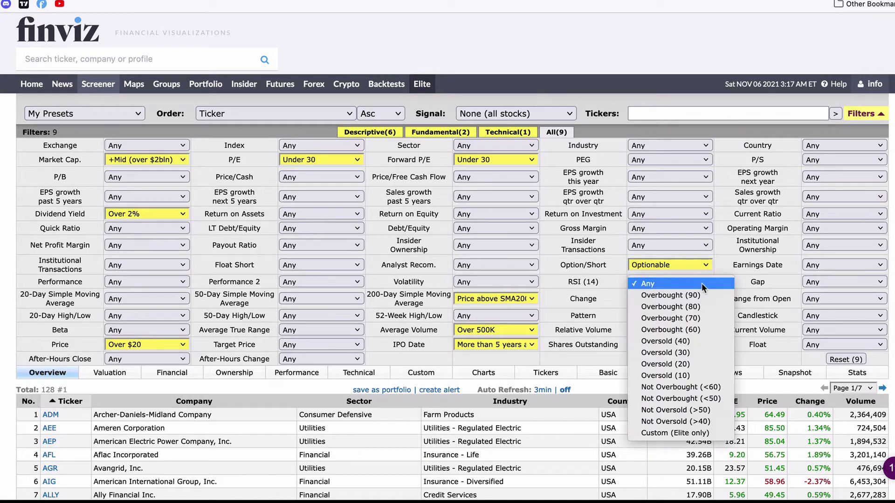
Set RSI (14) to Not Overbought (<60), narrowing the screen to 77 stocks
{"action": "left_click", "coordinate": [684, 388]}
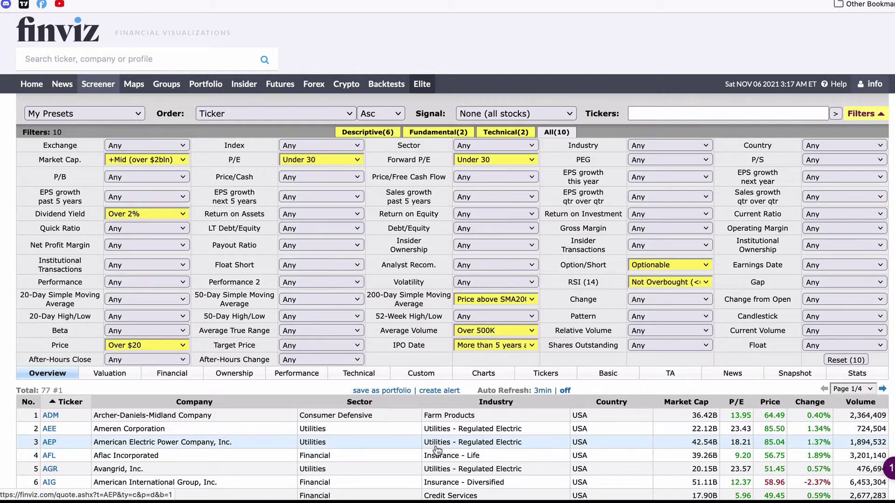
{"action": "scroll", "coordinate": [436, 450], "scroll_direction": "down", "scroll_amount": 2}
{"action": "scroll", "coordinate": [419, 438], "scroll_direction": "down", "scroll_amount": 1}
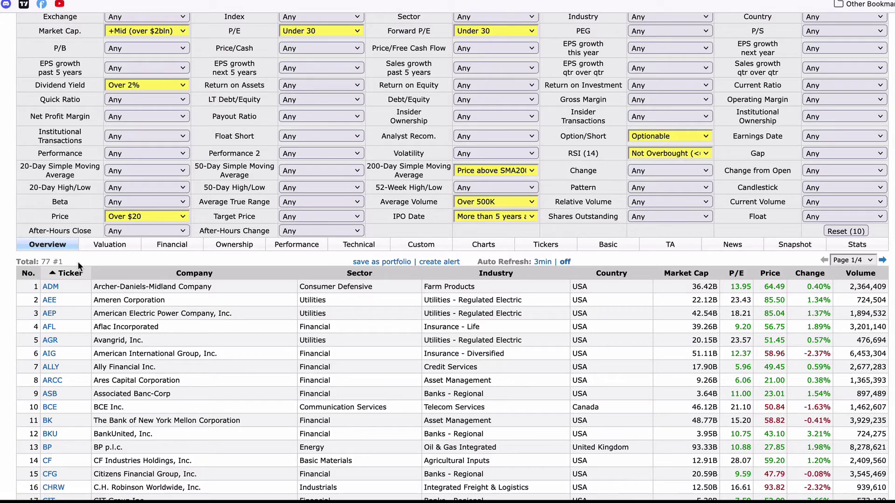
{"action": "scroll", "coordinate": [271, 168], "scroll_direction": "up", "scroll_amount": 2}
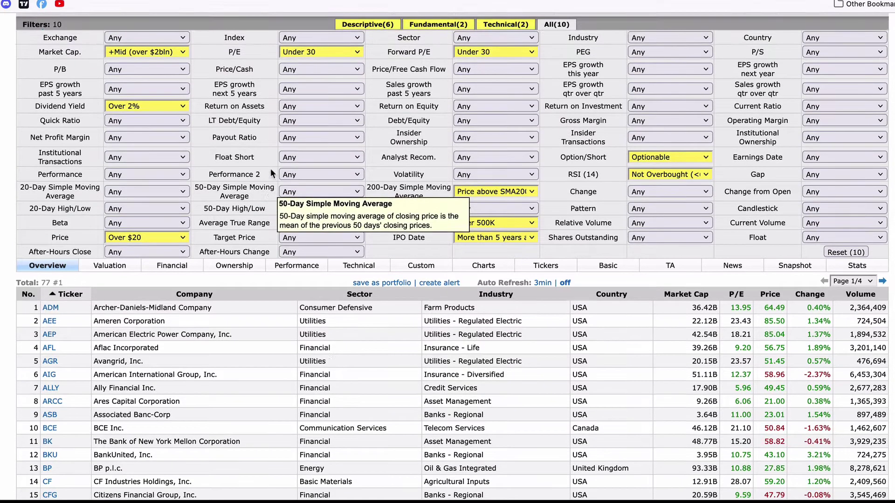
{"action": "scroll", "coordinate": [270, 169], "scroll_direction": "up", "scroll_amount": 1}
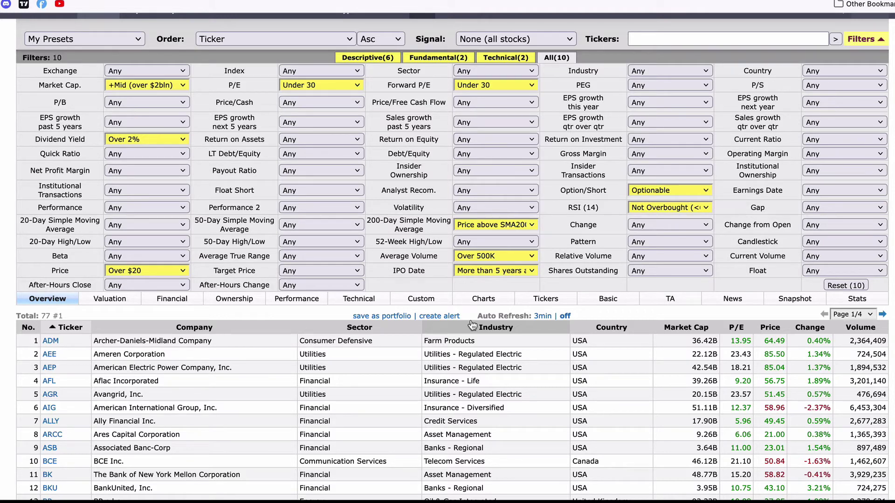
{"action": "left_click", "coordinate": [485, 299]}
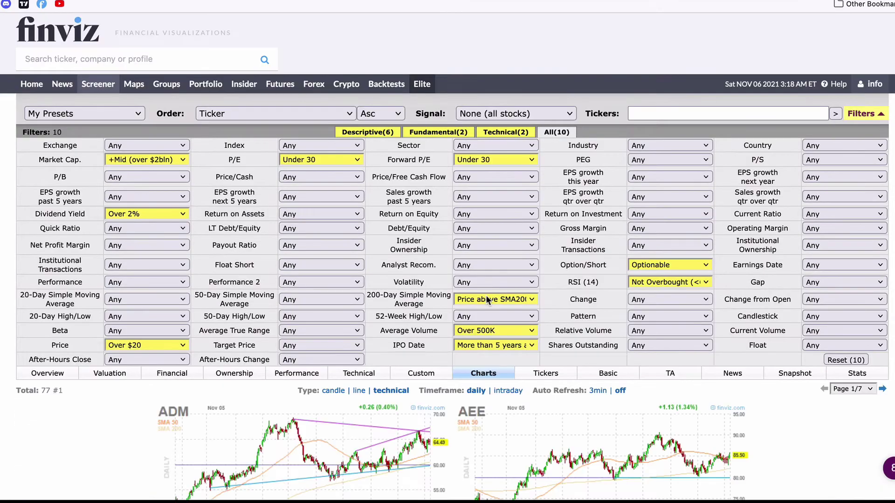
{"action": "scroll", "coordinate": [487, 301], "scroll_direction": "down", "scroll_amount": 5}
{"action": "scroll", "coordinate": [487, 302], "scroll_direction": "down", "scroll_amount": 4}
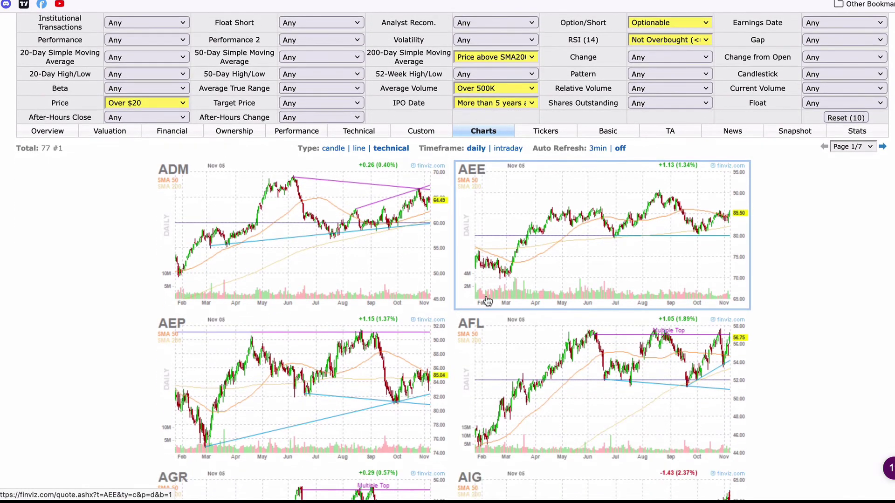
{"action": "scroll", "coordinate": [487, 302], "scroll_direction": "down", "scroll_amount": 3}
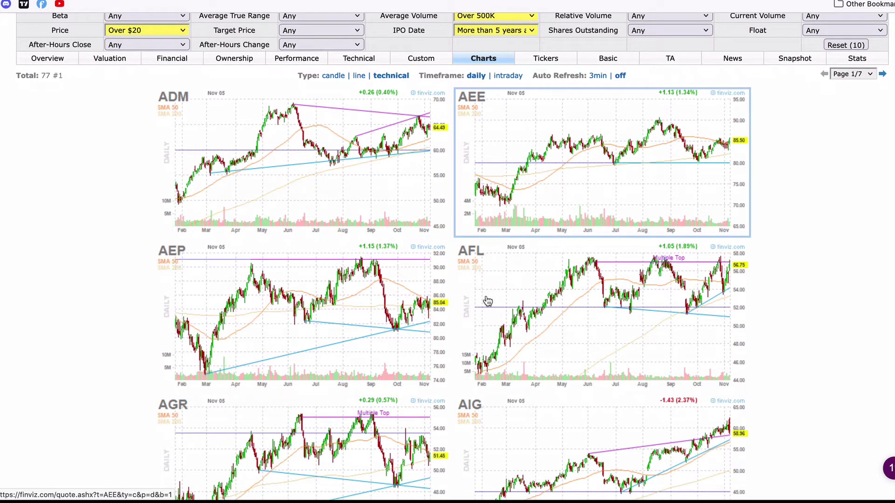
{"action": "scroll", "coordinate": [487, 301], "scroll_direction": "down", "scroll_amount": 3}
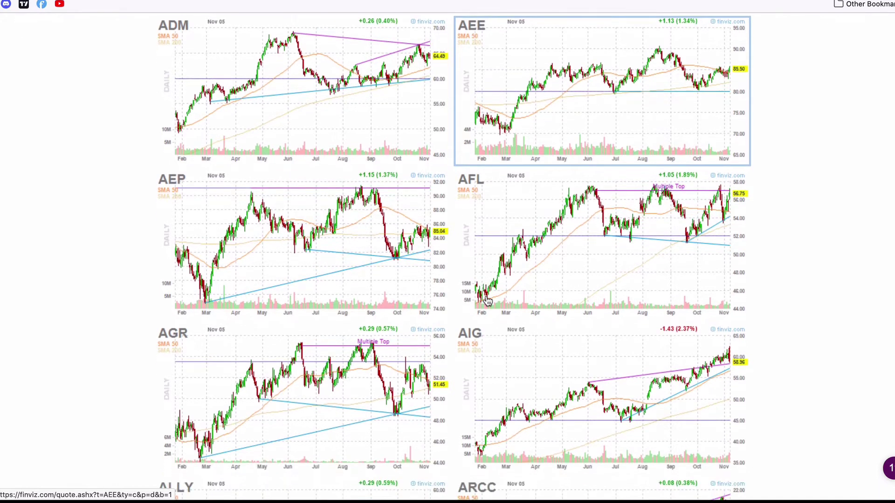
{"action": "scroll", "coordinate": [487, 302], "scroll_direction": "down", "scroll_amount": 2}
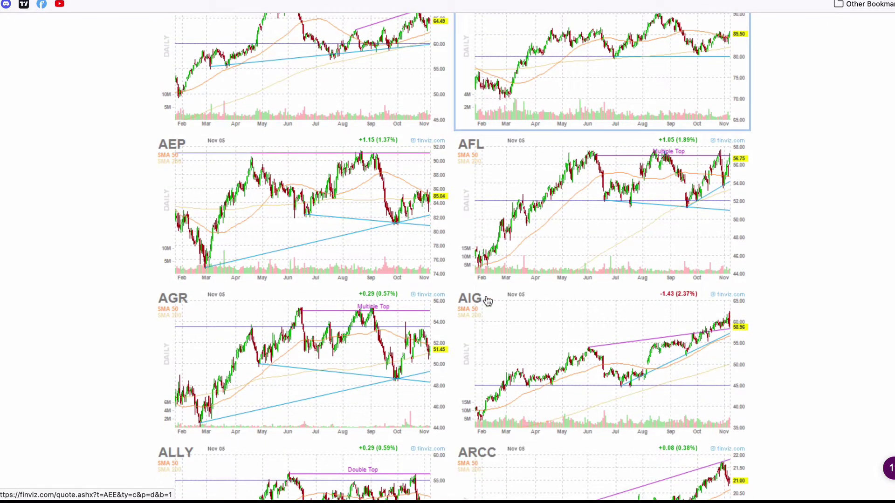
{"action": "scroll", "coordinate": [488, 302], "scroll_direction": "down", "scroll_amount": 3}
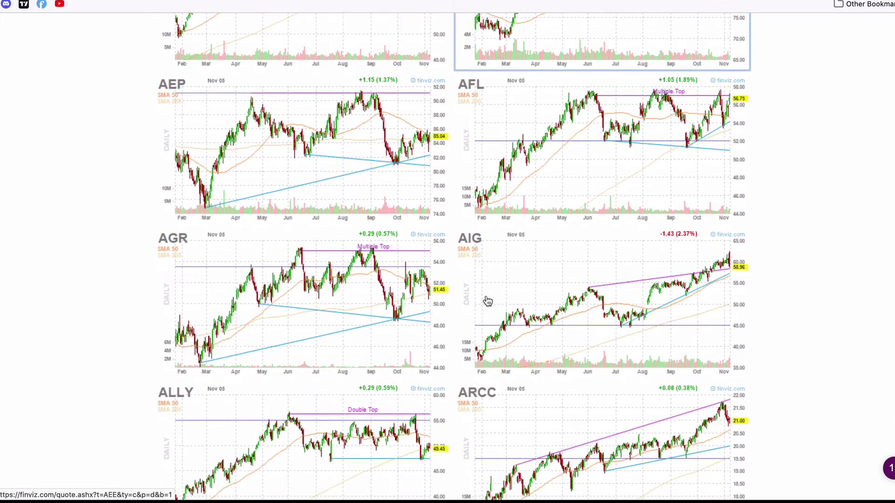
{"action": "scroll", "coordinate": [487, 301], "scroll_direction": "down", "scroll_amount": 4}
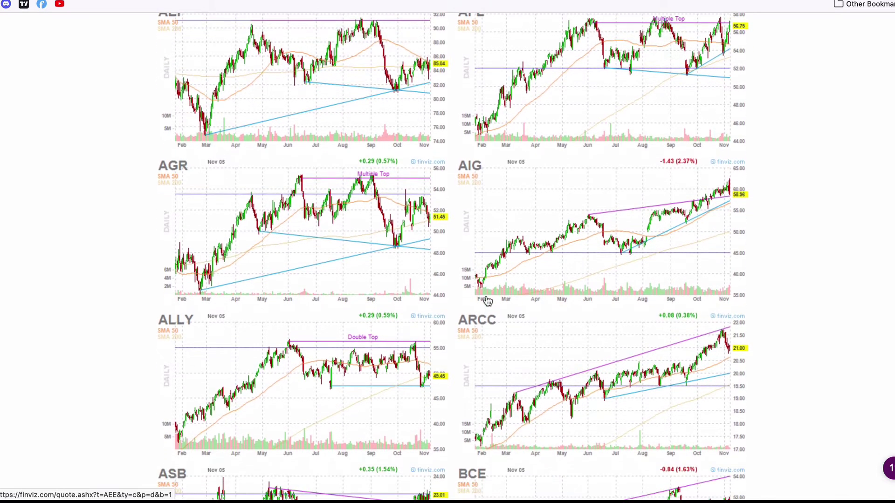
{"action": "scroll", "coordinate": [487, 301], "scroll_direction": "down", "scroll_amount": 3}
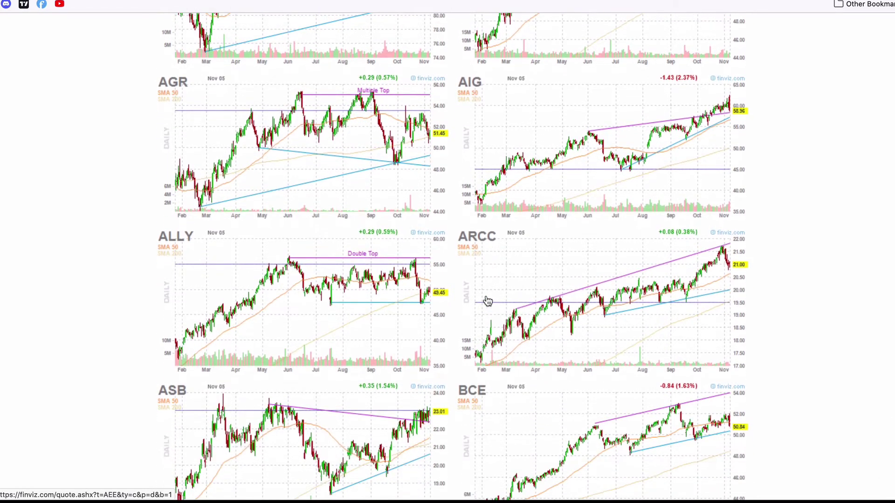
{"action": "scroll", "coordinate": [487, 302], "scroll_direction": "up", "scroll_amount": 2}
{"action": "scroll", "coordinate": [487, 301], "scroll_direction": "down", "scroll_amount": 6}
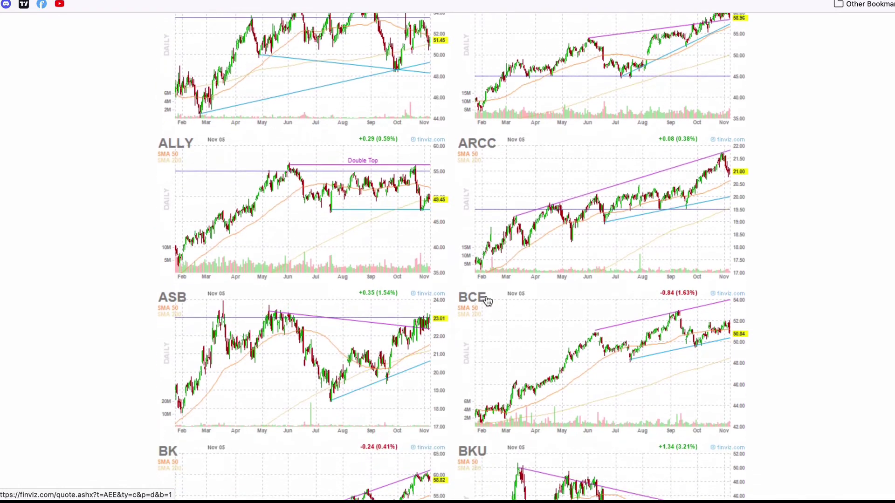
{"action": "scroll", "coordinate": [487, 301], "scroll_direction": "down", "scroll_amount": 7}
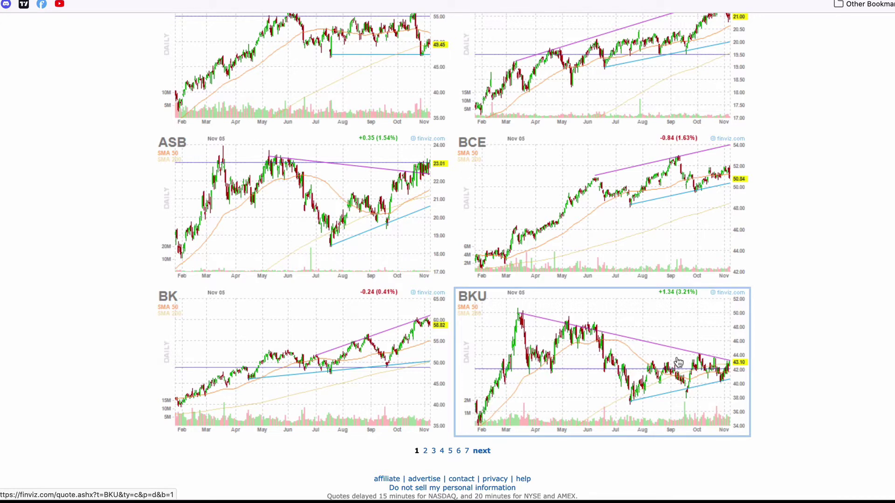
Open the BKU (BankUnited, Inc.) quote page from its chart
{"action": "left_click", "coordinate": [640, 330]}
{"action": "scroll", "coordinate": [638, 329], "scroll_direction": "down", "scroll_amount": 3}
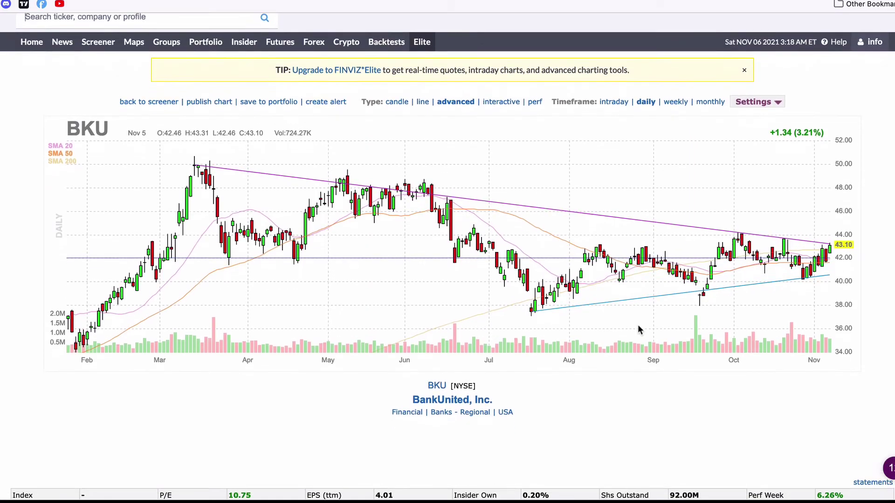
{"action": "scroll", "coordinate": [638, 326], "scroll_direction": "down", "scroll_amount": 5}
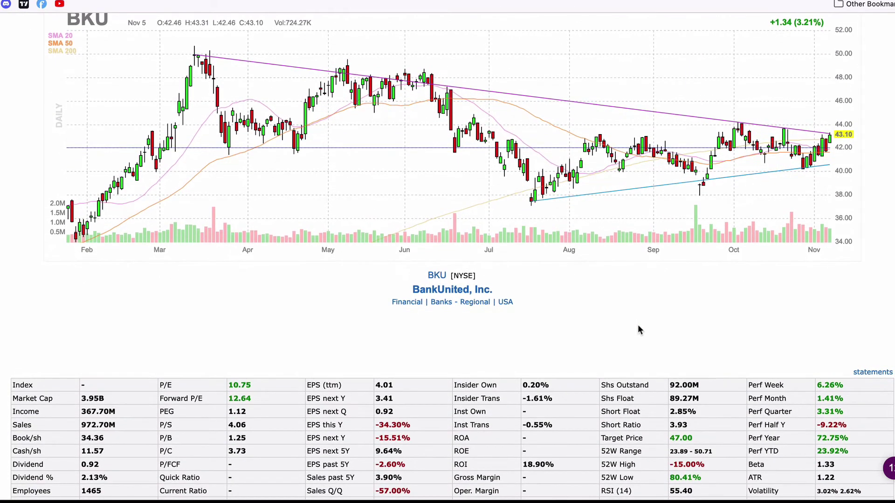
{"action": "scroll", "coordinate": [639, 330], "scroll_direction": "down", "scroll_amount": 2}
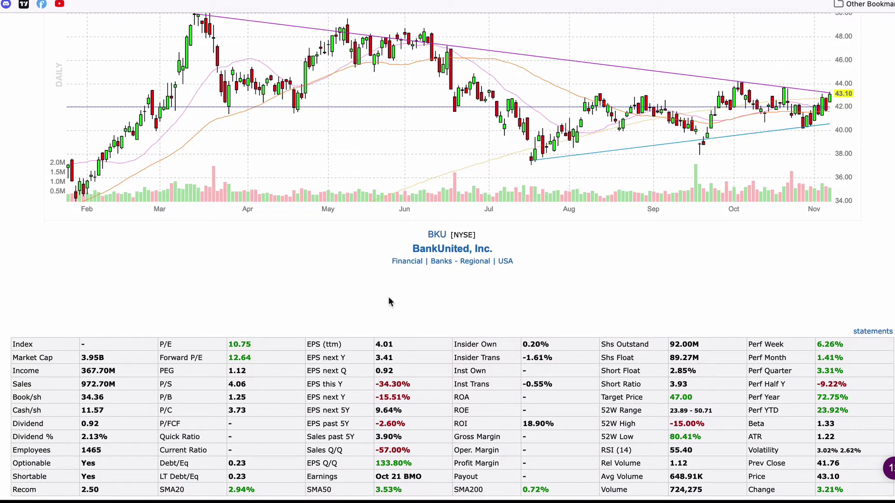
Scroll through BKU's fundamentals, analyst ratings, news and income statement, then back up
{"action": "scroll", "coordinate": [387, 296], "scroll_direction": "down", "scroll_amount": 3}
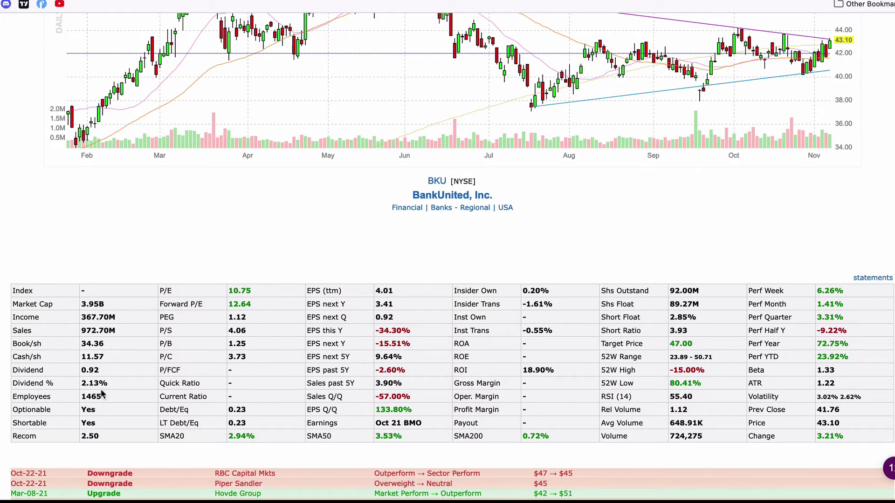
{"action": "scroll", "coordinate": [102, 394], "scroll_direction": "down", "scroll_amount": 5}
{"action": "scroll", "coordinate": [101, 390], "scroll_direction": "down", "scroll_amount": 2}
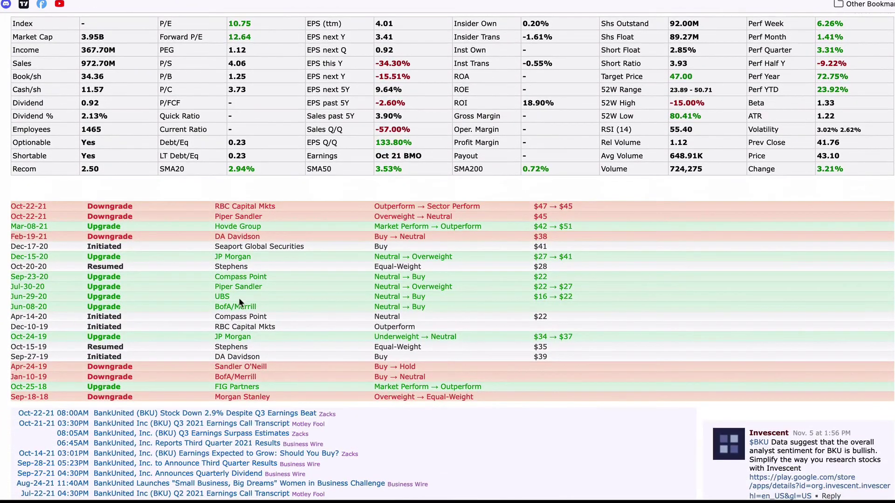
{"action": "scroll", "coordinate": [259, 288], "scroll_direction": "down", "scroll_amount": 3}
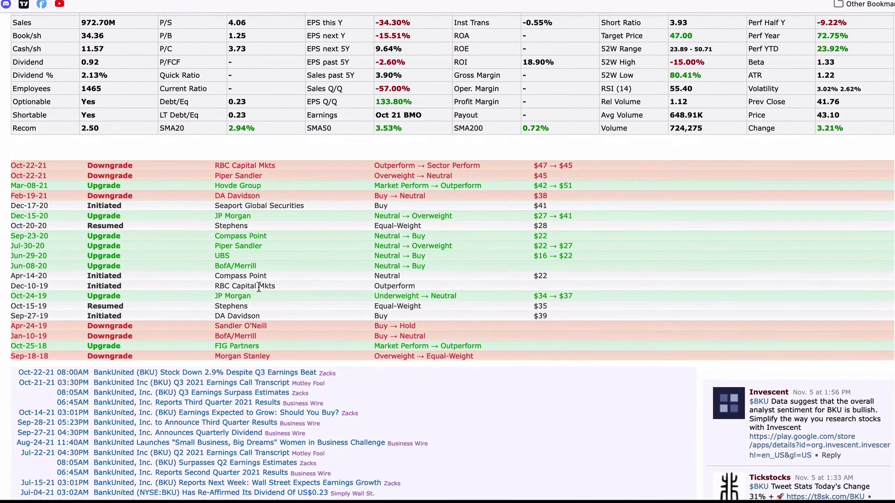
{"action": "scroll", "coordinate": [253, 355], "scroll_direction": "down", "scroll_amount": 15}
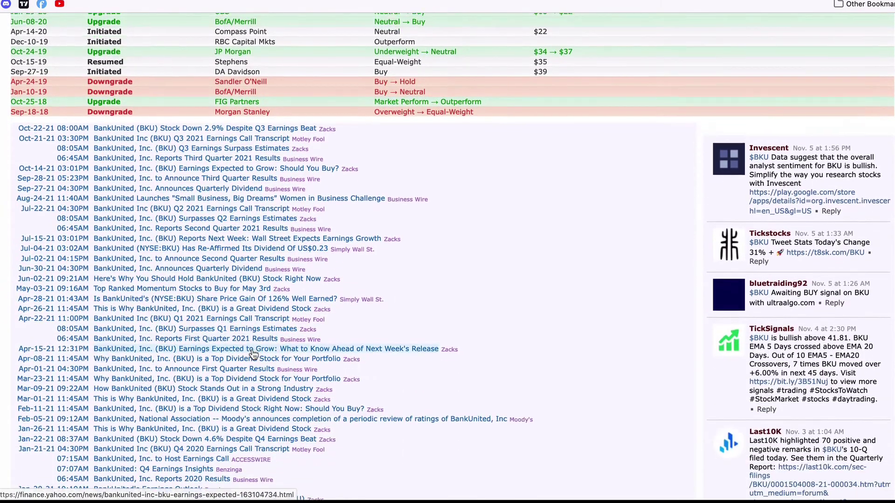
{"action": "scroll", "coordinate": [253, 354], "scroll_direction": "down", "scroll_amount": 20}
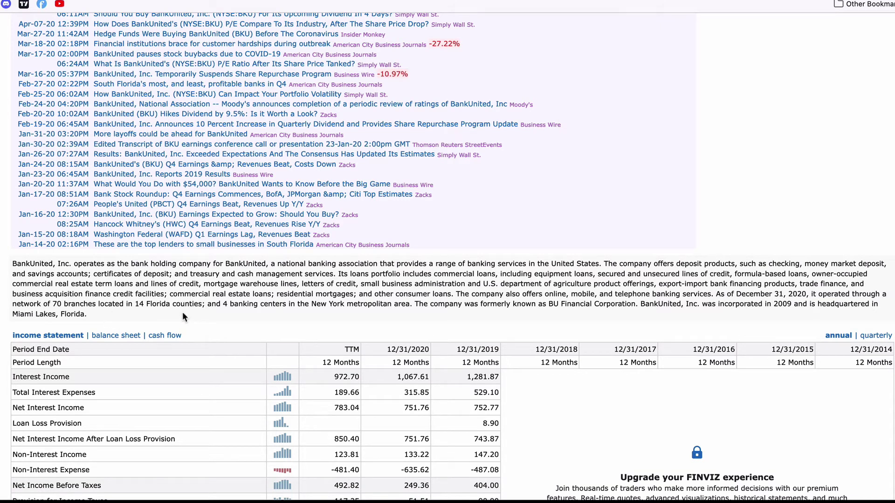
{"action": "scroll", "coordinate": [182, 312], "scroll_direction": "down", "scroll_amount": 10}
{"action": "scroll", "coordinate": [182, 312], "scroll_direction": "up", "scroll_amount": 7}
{"action": "scroll", "coordinate": [183, 312], "scroll_direction": "up", "scroll_amount": 10}
{"action": "scroll", "coordinate": [183, 311], "scroll_direction": "up", "scroll_amount": 10}
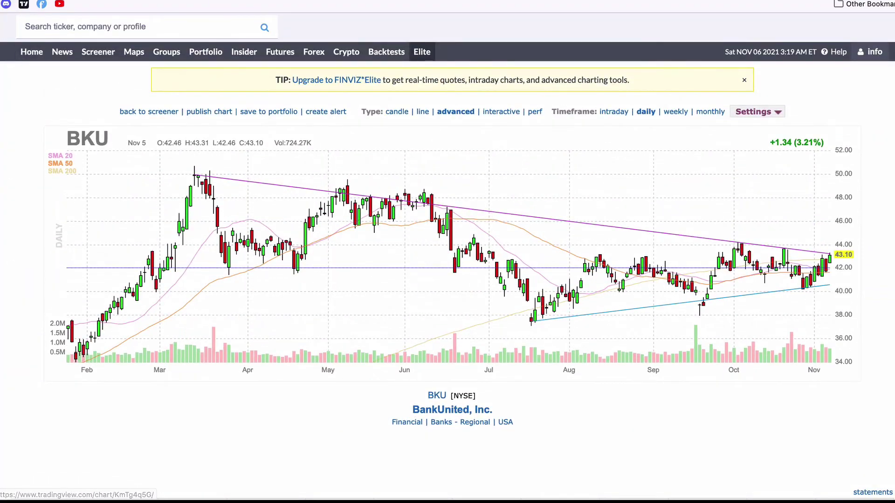
Return to the screener charts and show page 2, starting with BP, CF, CFG and CHRW
{"action": "key", "text": "super+bracketleft"}
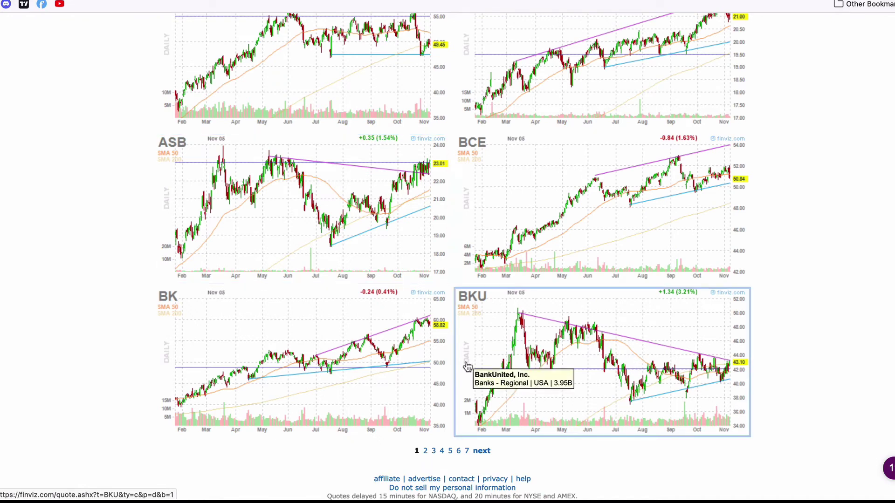
{"action": "left_click", "coordinate": [425, 450]}
{"action": "scroll", "coordinate": [427, 337], "scroll_direction": "down", "scroll_amount": 4}
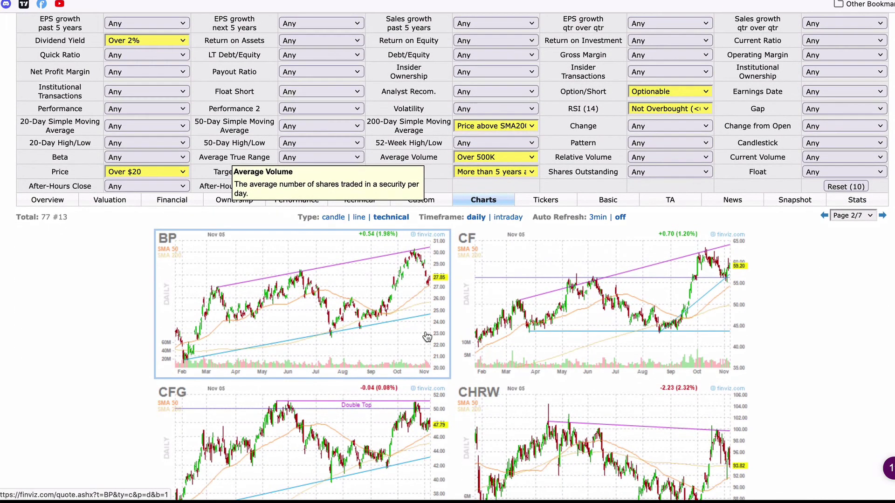
{"action": "scroll", "coordinate": [427, 336], "scroll_direction": "down", "scroll_amount": 3}
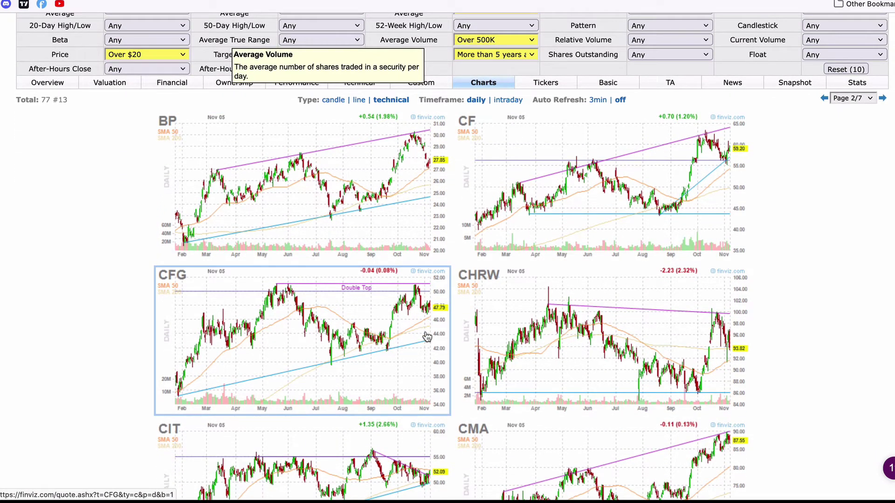
Scroll through the page-2 chart results and back toward the top
{"action": "scroll", "coordinate": [427, 337], "scroll_direction": "down", "scroll_amount": 5}
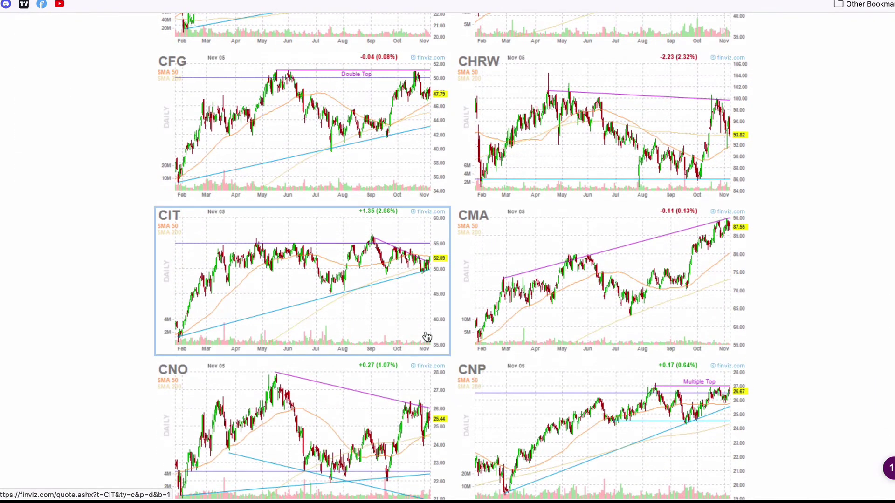
{"action": "scroll", "coordinate": [427, 336], "scroll_direction": "down", "scroll_amount": 5}
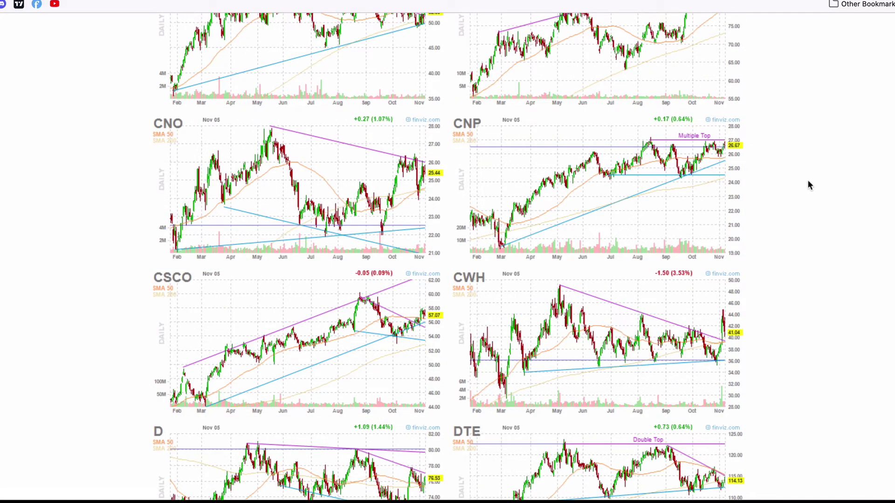
{"action": "scroll", "coordinate": [809, 186], "scroll_direction": "down", "scroll_amount": 3}
{"action": "scroll", "coordinate": [809, 185], "scroll_direction": "up", "scroll_amount": 10}
{"action": "scroll", "coordinate": [808, 185], "scroll_direction": "up", "scroll_amount": 5}
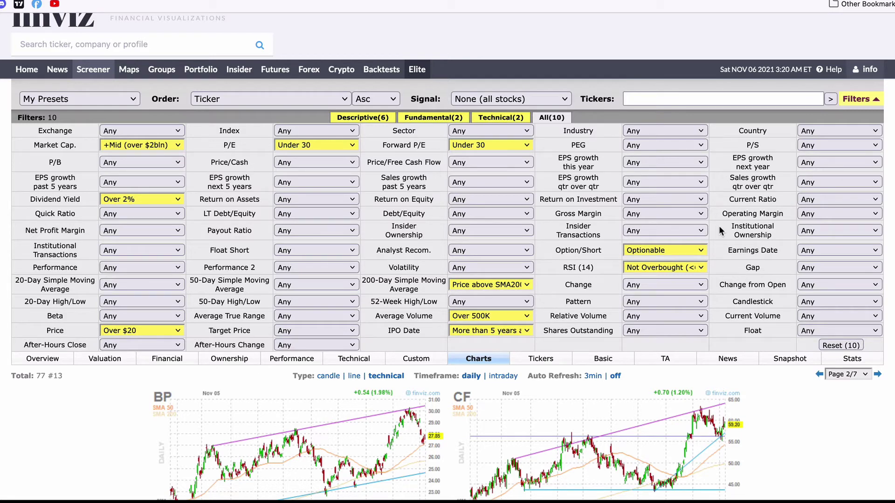
{"action": "scroll", "coordinate": [720, 231], "scroll_direction": "down", "scroll_amount": 5}
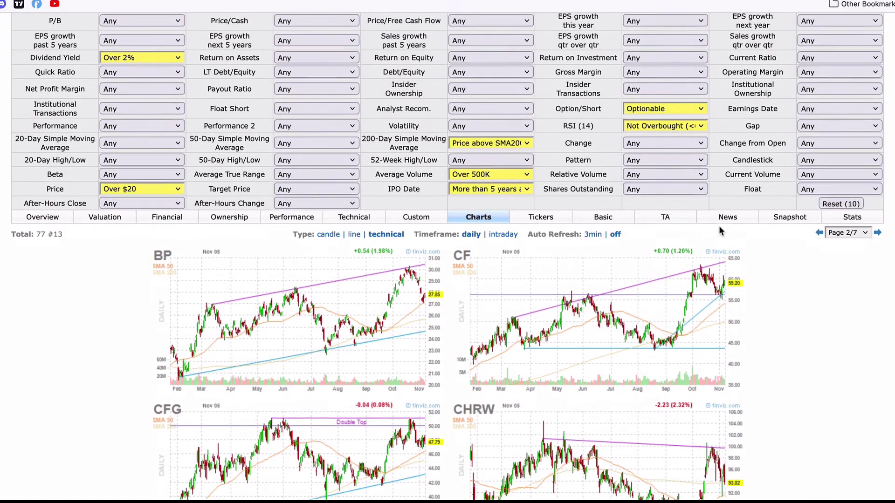
{"action": "scroll", "coordinate": [720, 230], "scroll_direction": "down", "scroll_amount": 3}
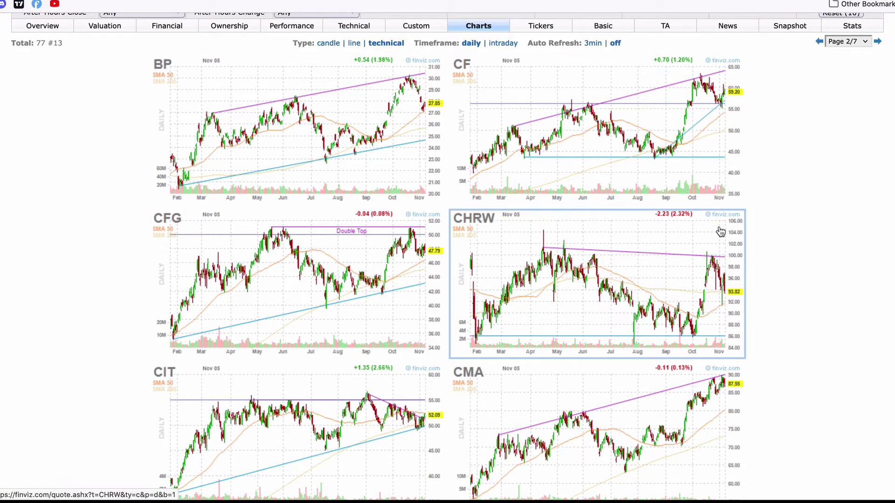
{"action": "scroll", "coordinate": [720, 231], "scroll_direction": "up", "scroll_amount": 8}
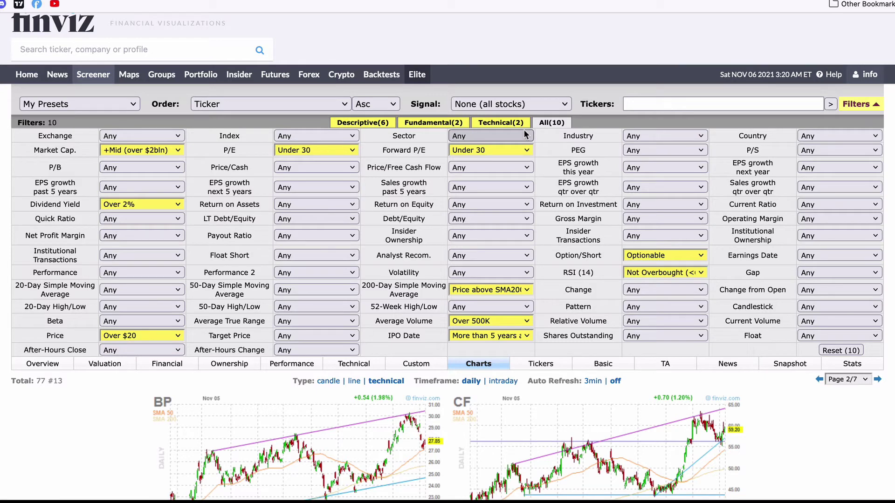
Save the 10-filter screen as preset 'New Screen', then go to the home page
{"action": "left_click", "coordinate": [136, 107]}
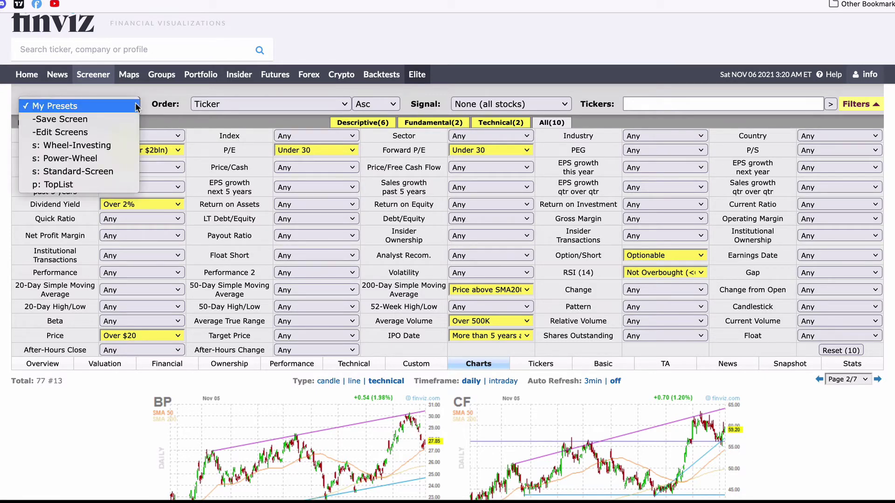
{"action": "left_click", "coordinate": [103, 120]}
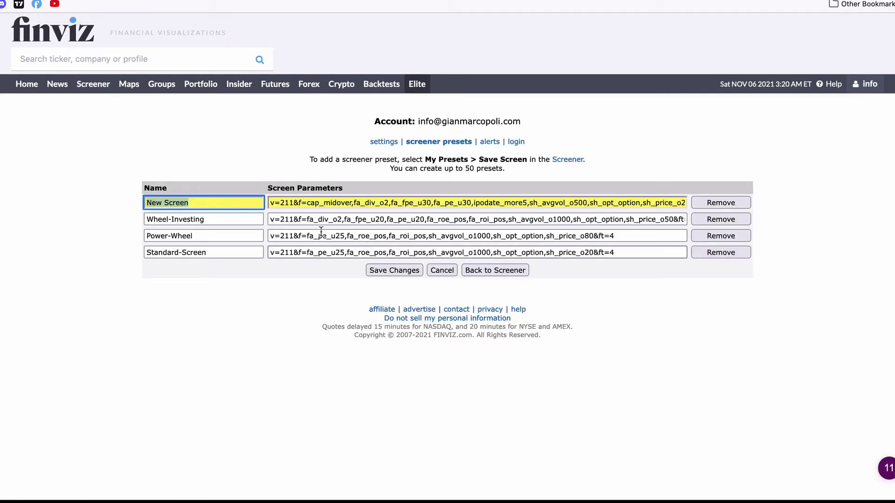
{"action": "left_click", "coordinate": [396, 273]}
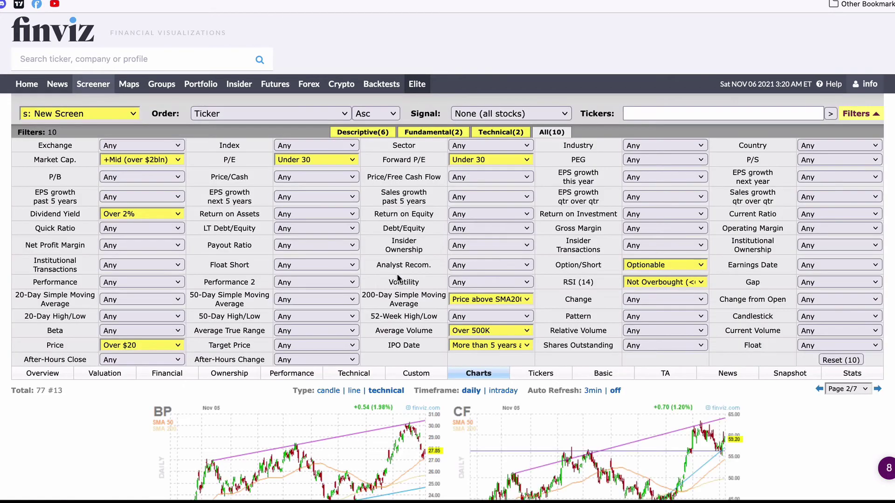
{"action": "left_click", "coordinate": [64, 33]}
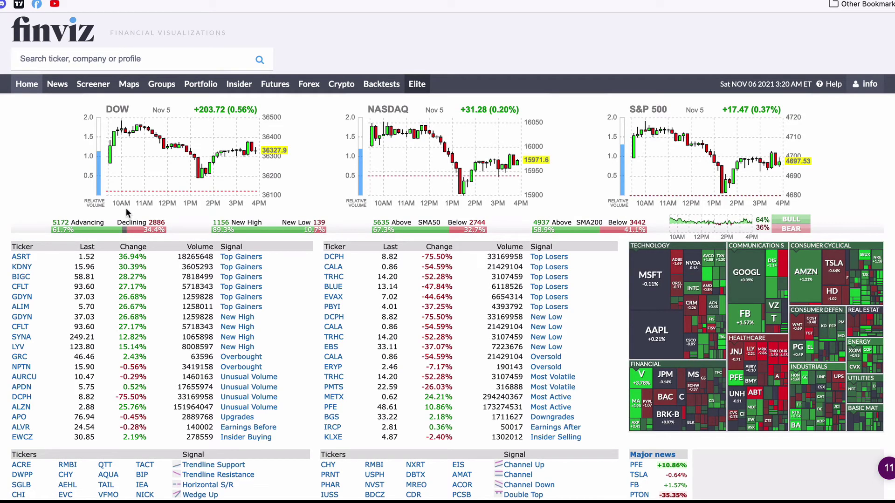
Load the saved 'New Screen' preset in the stock screener
{"action": "left_click", "coordinate": [101, 87]}
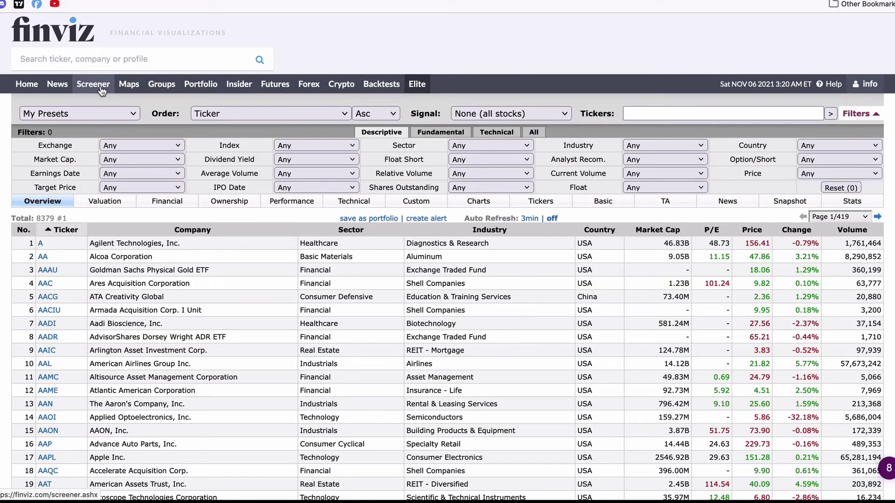
{"action": "left_click", "coordinate": [135, 115]}
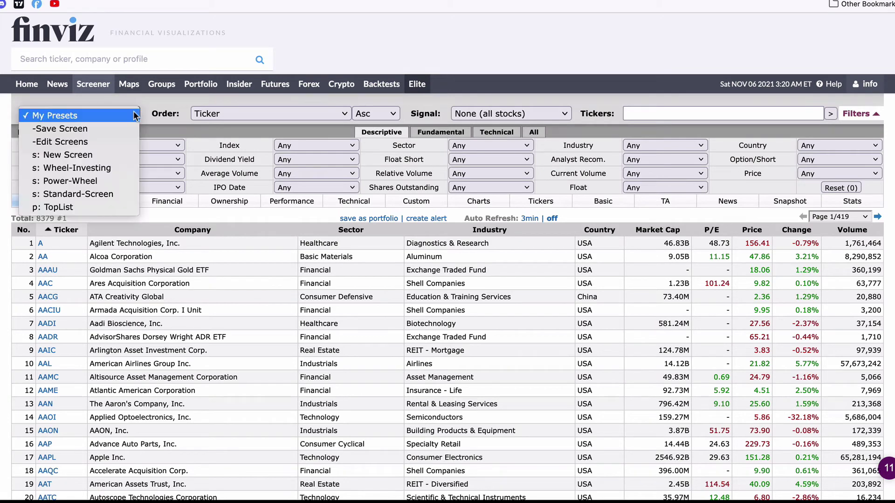
{"action": "left_click", "coordinate": [99, 154]}
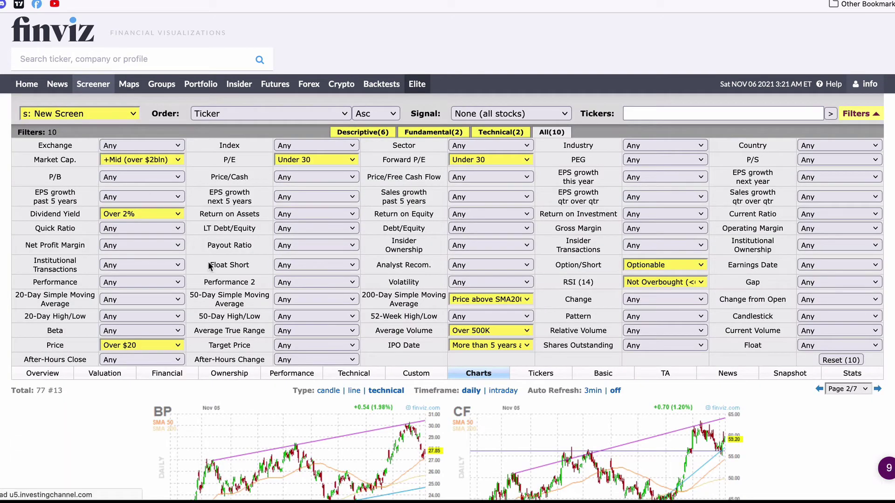
Scroll the 77-stock chart results, then return to page 1
{"action": "scroll", "coordinate": [207, 264], "scroll_direction": "down", "scroll_amount": 2}
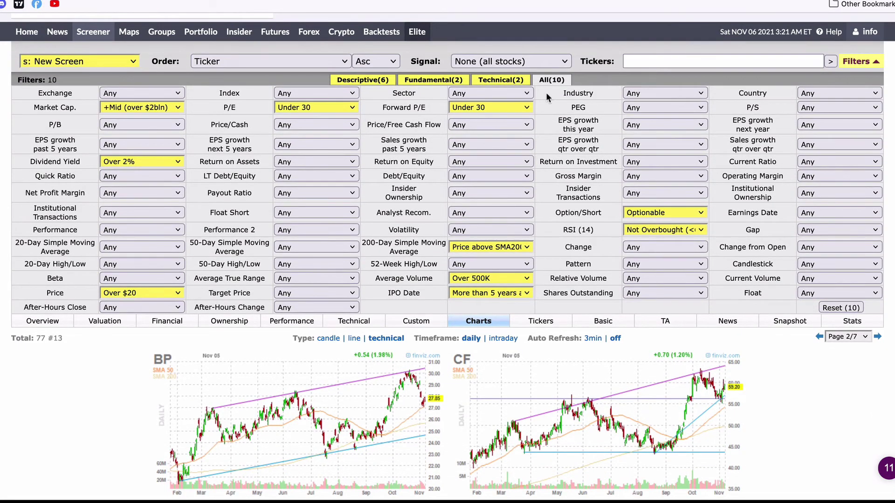
{"action": "scroll", "coordinate": [721, 177], "scroll_direction": "down", "scroll_amount": 1}
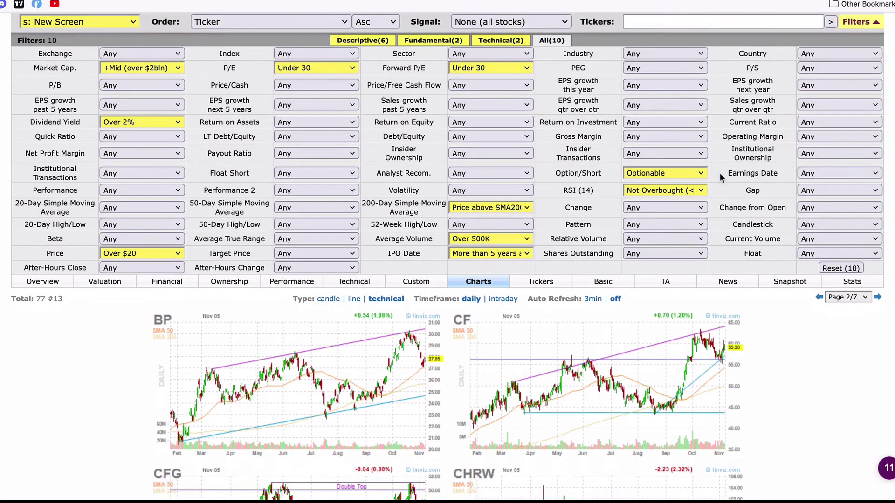
{"action": "scroll", "coordinate": [720, 173], "scroll_direction": "down", "scroll_amount": 1}
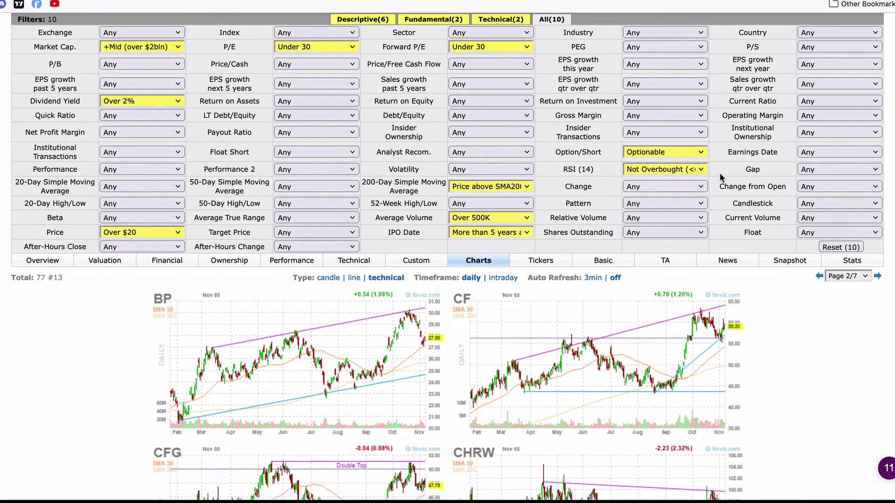
{"action": "key", "text": "super+bracketleft"}
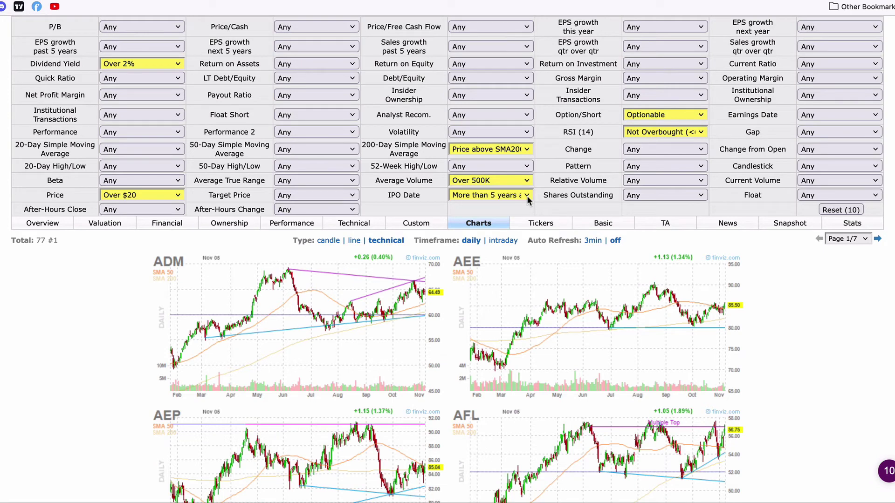
Reset IPO Date to Any and set Average Volume to Over 1M, leaving 57 stocks
{"action": "left_click", "coordinate": [526, 195]}
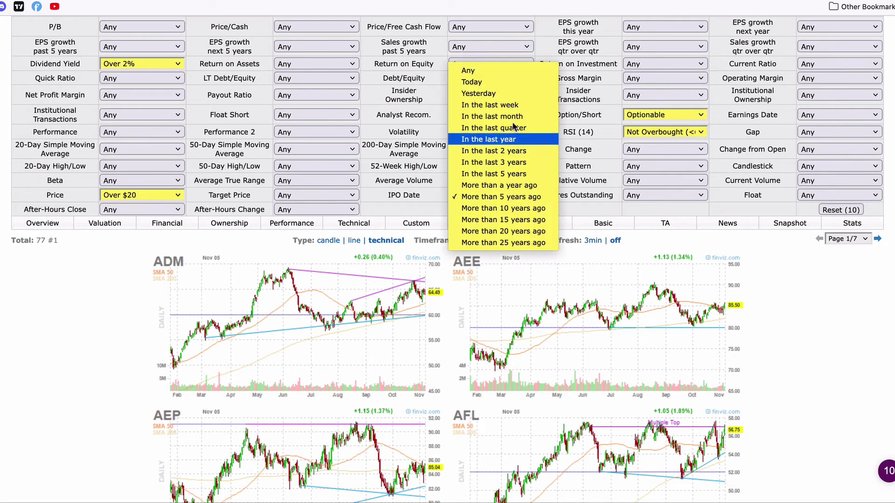
{"action": "left_click", "coordinate": [486, 72]}
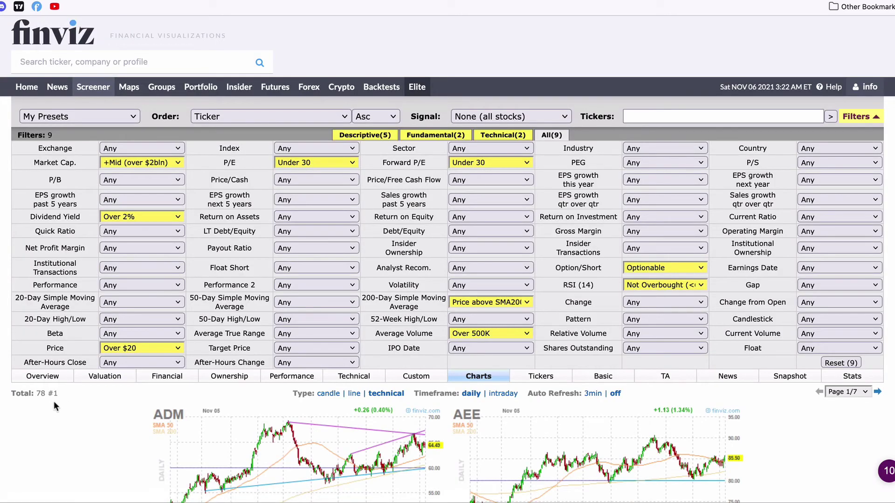
{"action": "left_click", "coordinate": [527, 334]}
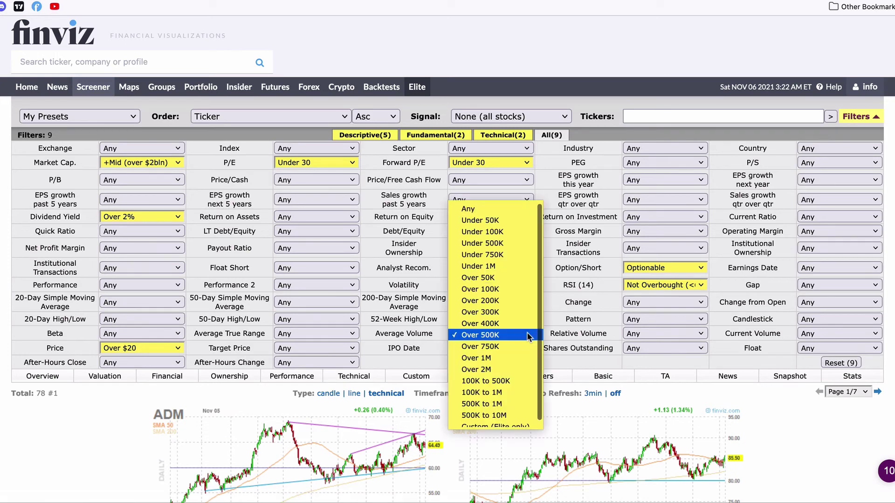
{"action": "left_click", "coordinate": [505, 359]}
{"action": "scroll", "coordinate": [511, 356], "scroll_direction": "down", "scroll_amount": 2}
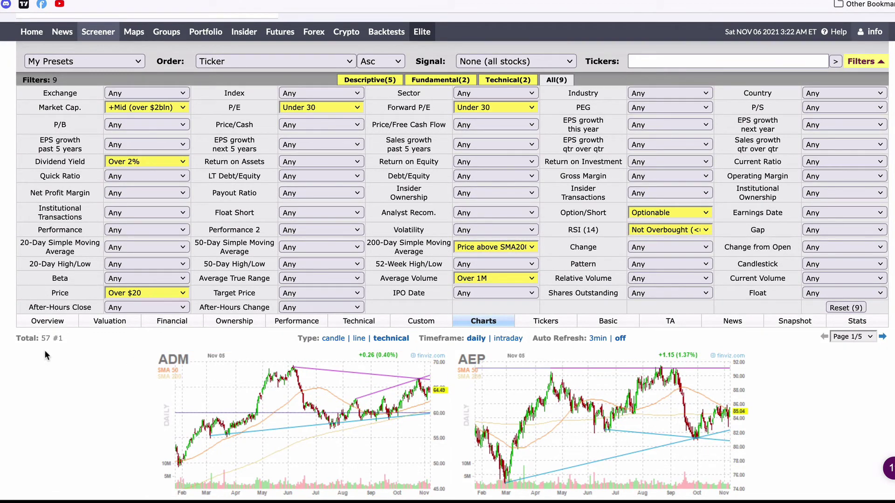
{"action": "scroll", "coordinate": [44, 351], "scroll_direction": "up", "scroll_amount": 1}
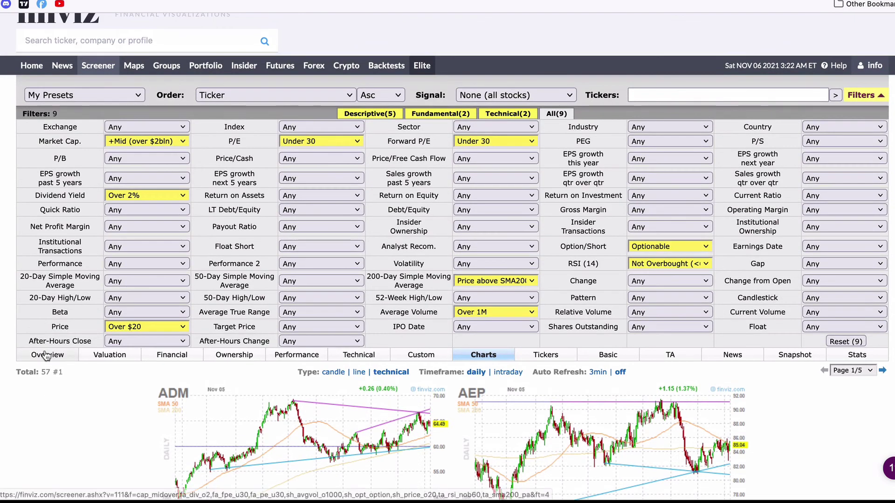
Resave the 9-filter screen as 'New Screen', removing the older duplicate preset
{"action": "left_click", "coordinate": [138, 97]}
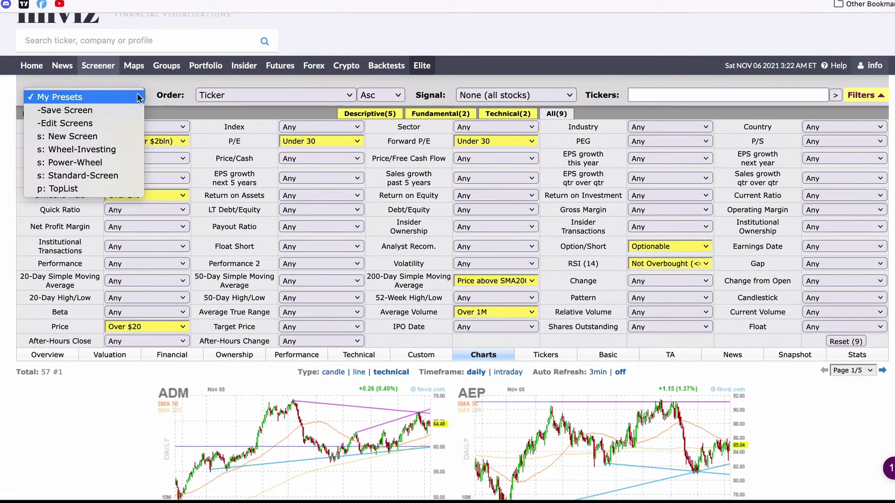
{"action": "left_click", "coordinate": [117, 111]}
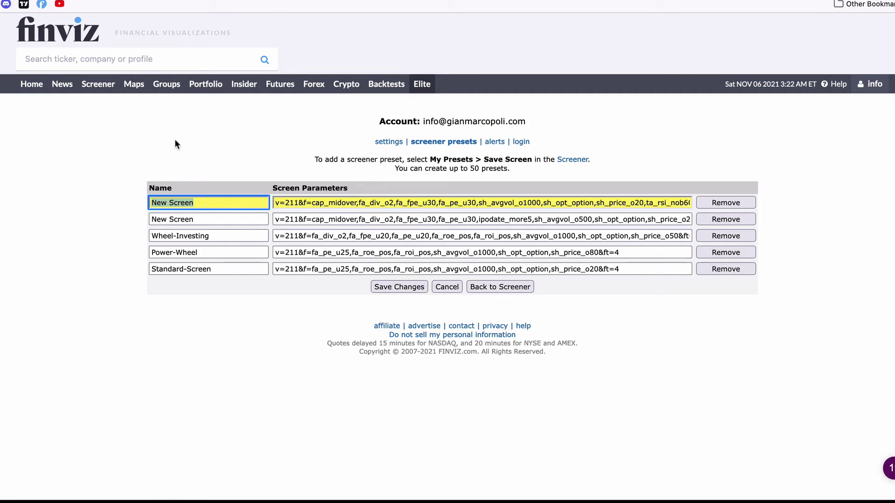
{"action": "left_click", "coordinate": [726, 219]}
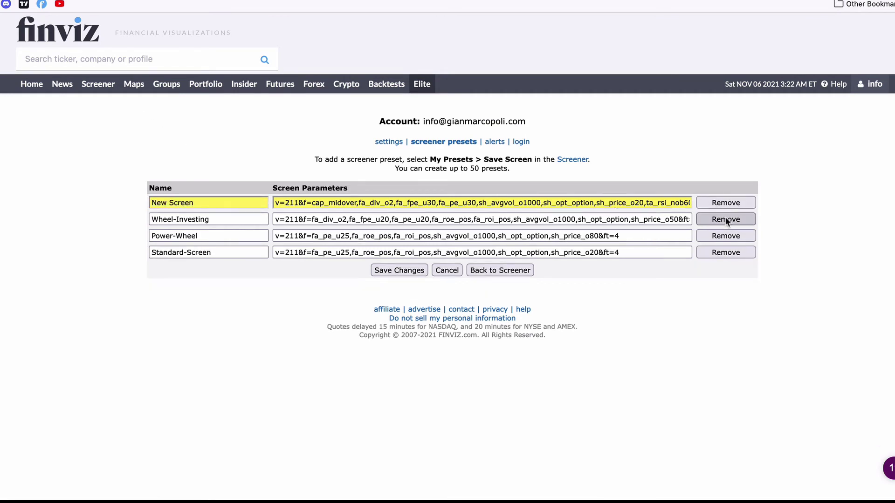
{"action": "left_click", "coordinate": [400, 271]}
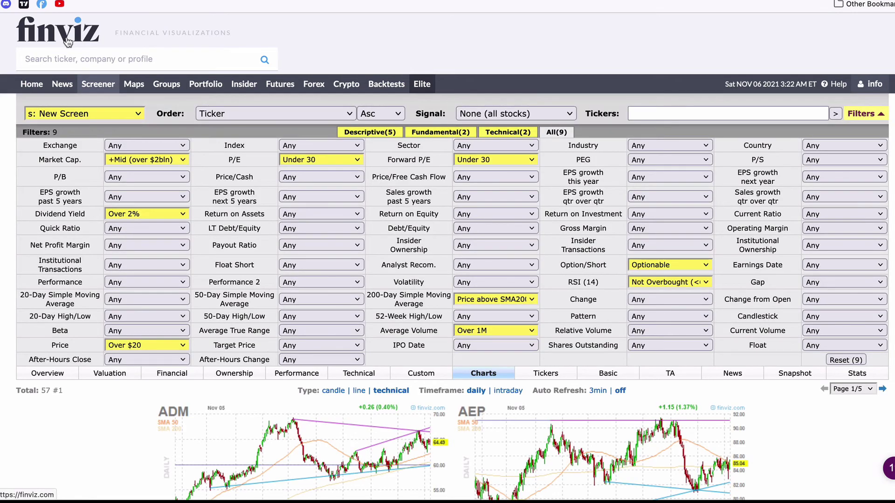
{"action": "left_click", "coordinate": [68, 43]}
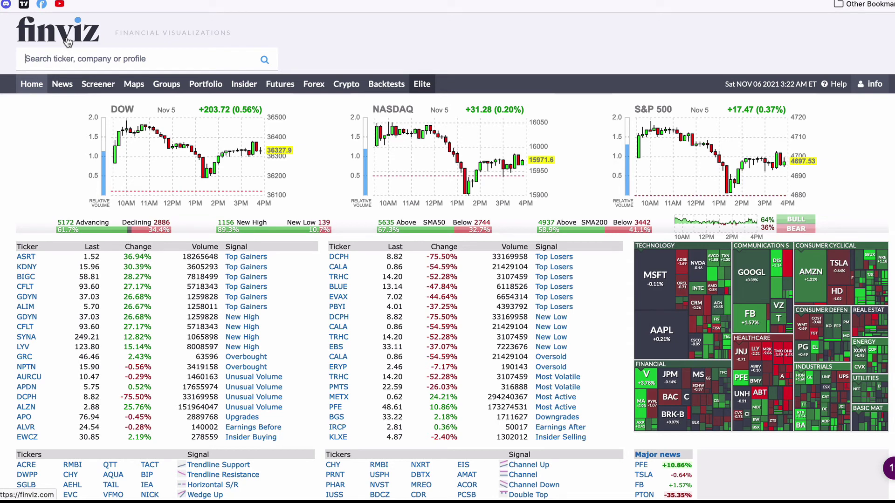
{"action": "left_click", "coordinate": [95, 83]}
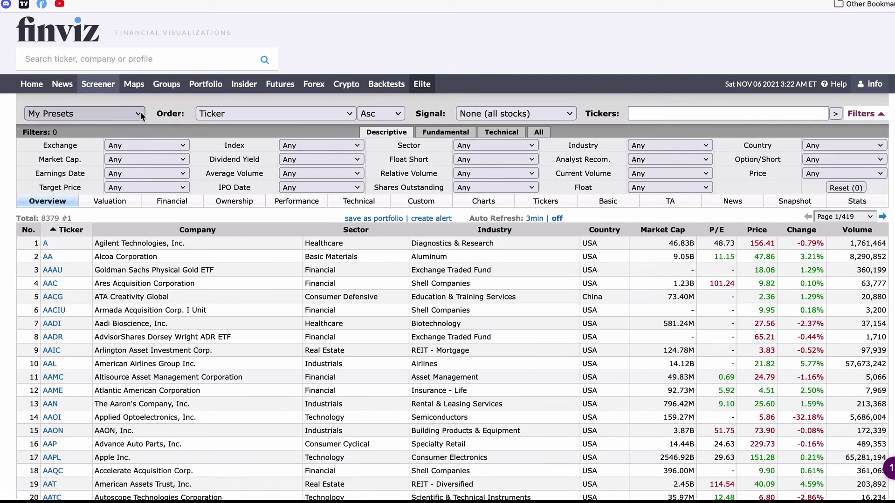
{"action": "left_click", "coordinate": [93, 114]}
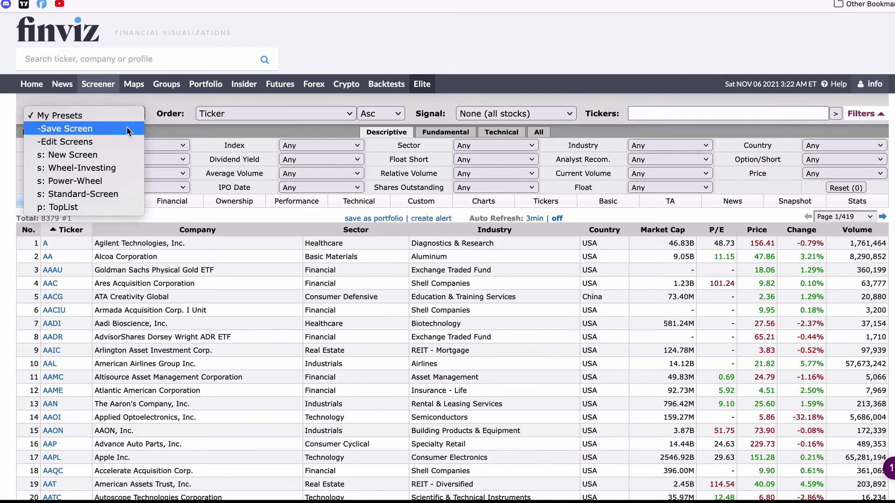
{"action": "left_click", "coordinate": [103, 156]}
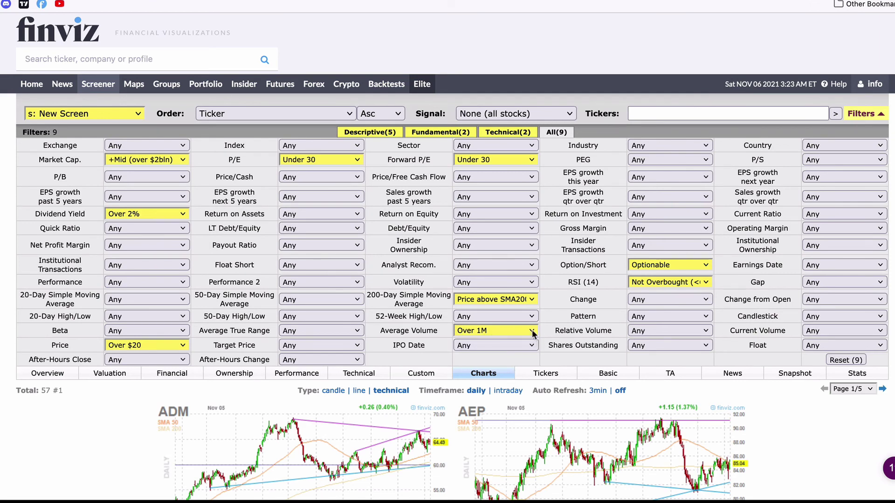
{"action": "scroll", "coordinate": [533, 332], "scroll_direction": "down", "scroll_amount": 3}
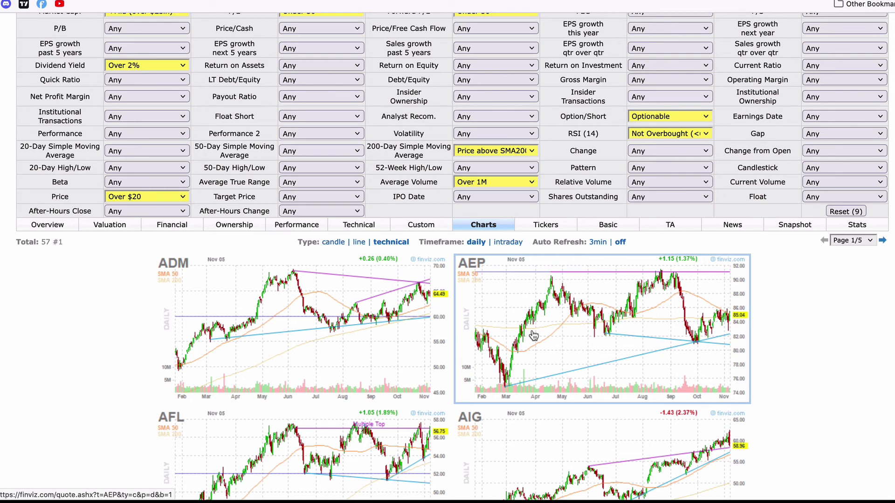
{"action": "scroll", "coordinate": [534, 336], "scroll_direction": "up", "scroll_amount": 1}
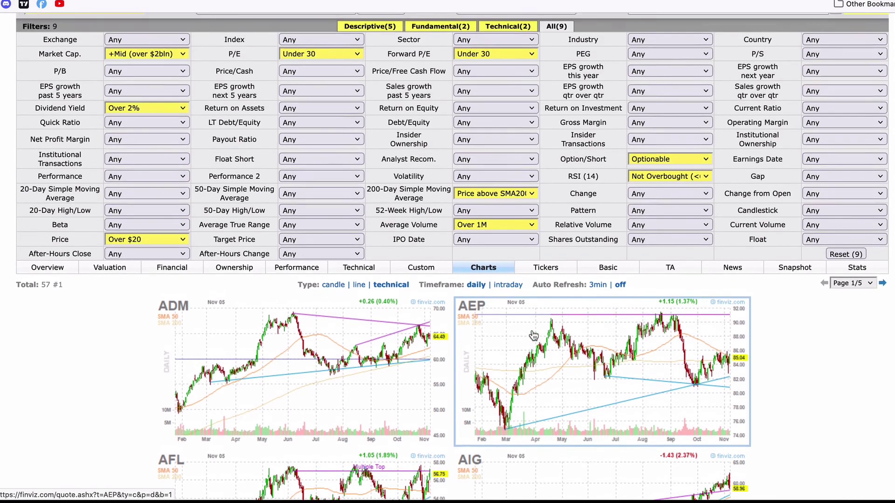